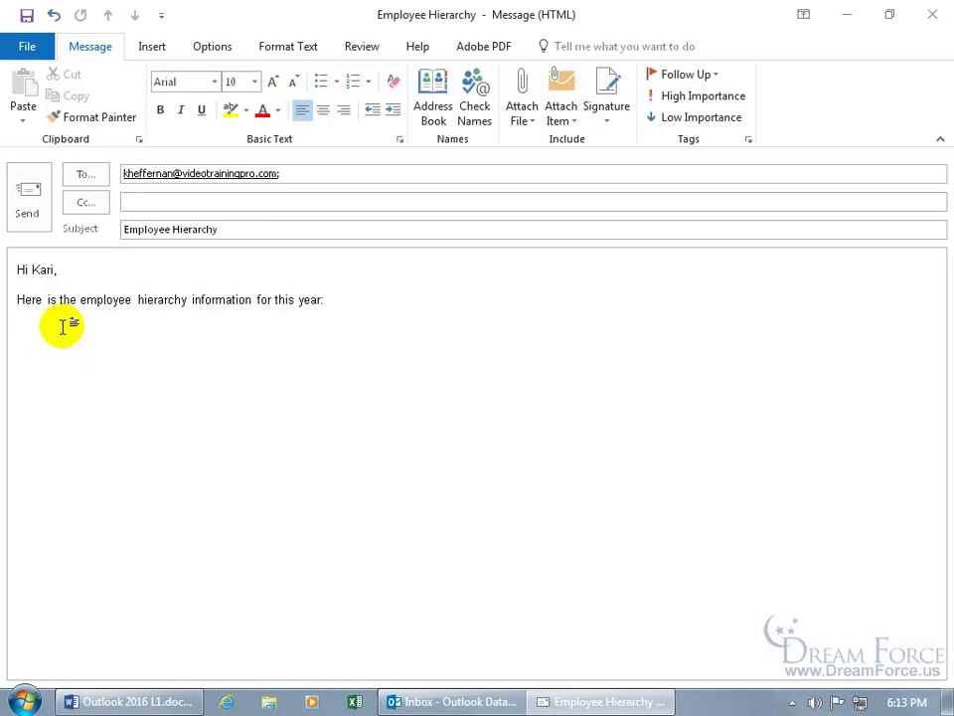
# Open the SmartArt gallery and pick Organization Chart from the Hierarchy layouts
pyautogui.click(157, 48)
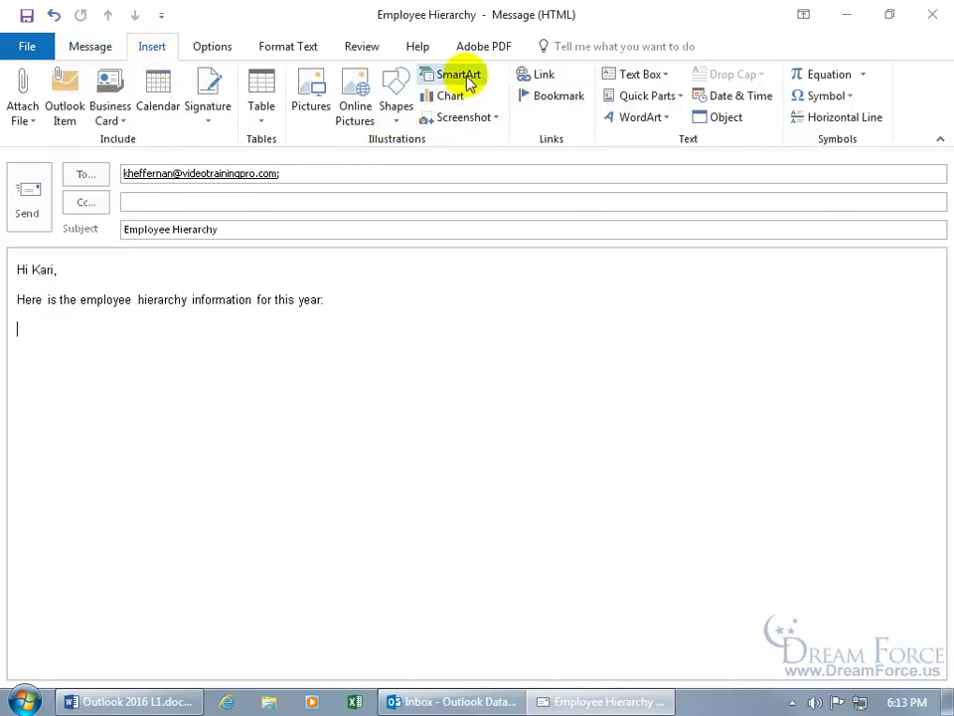
pyautogui.click(467, 81)
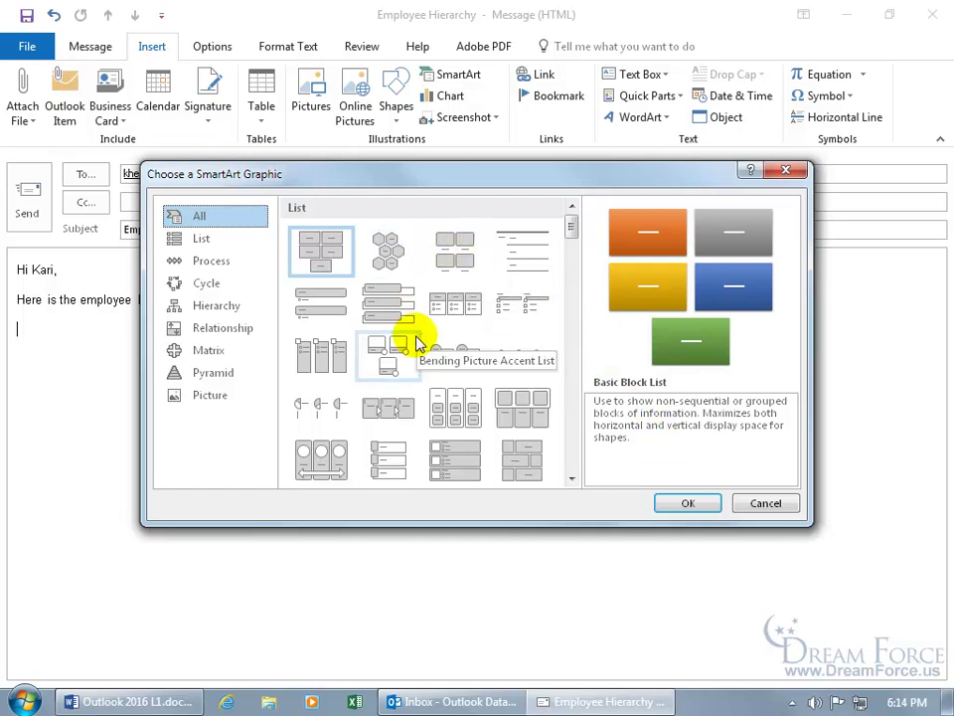
pyautogui.click(212, 266)
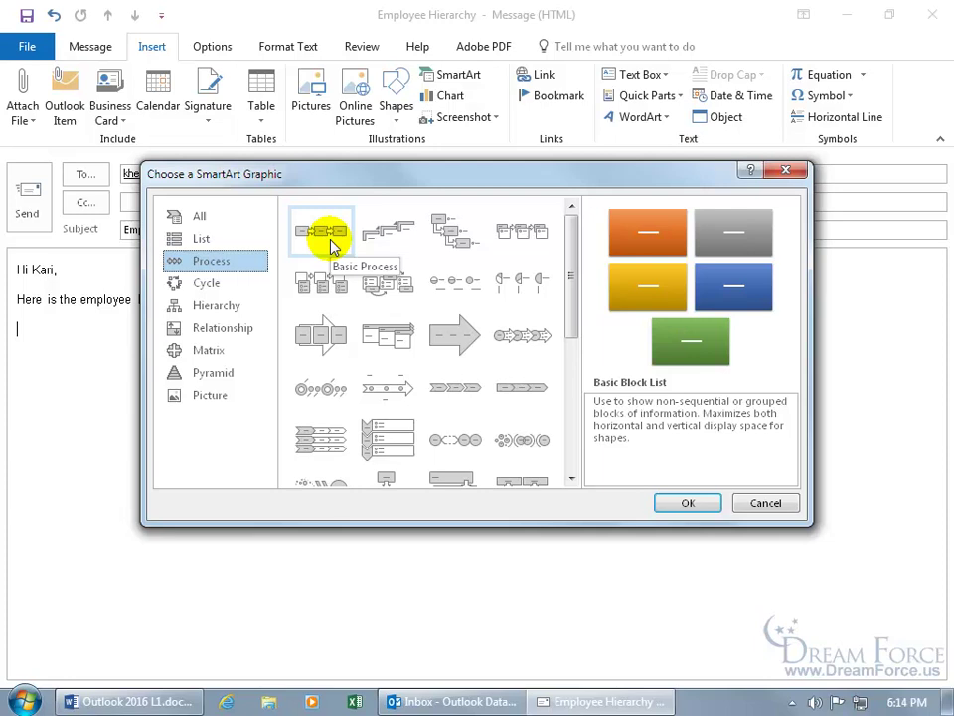
pyautogui.click(332, 244)
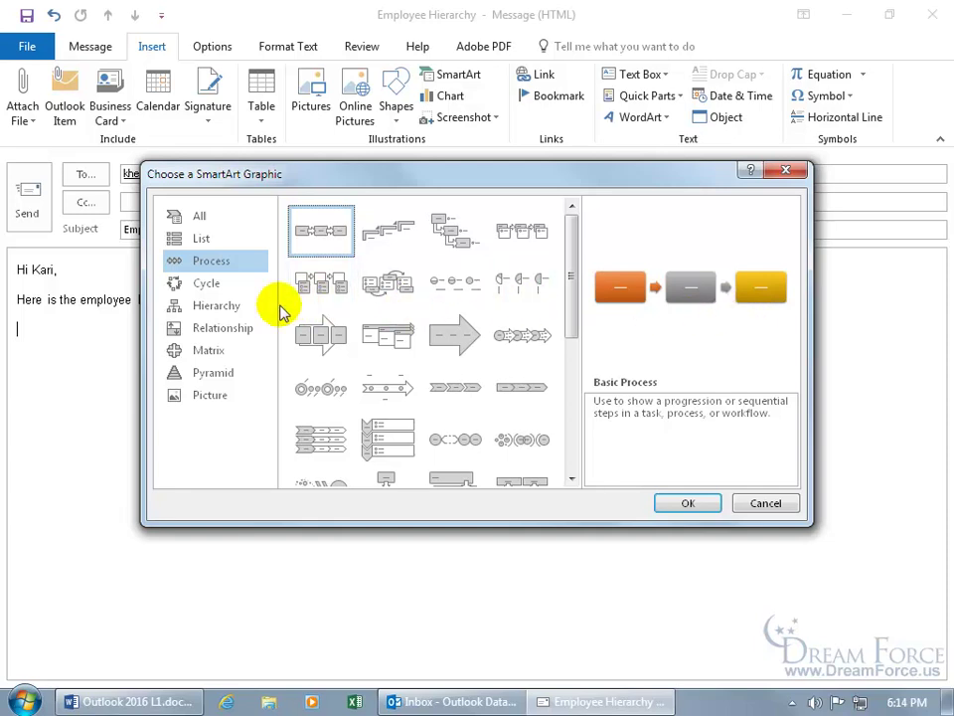
pyautogui.click(214, 314)
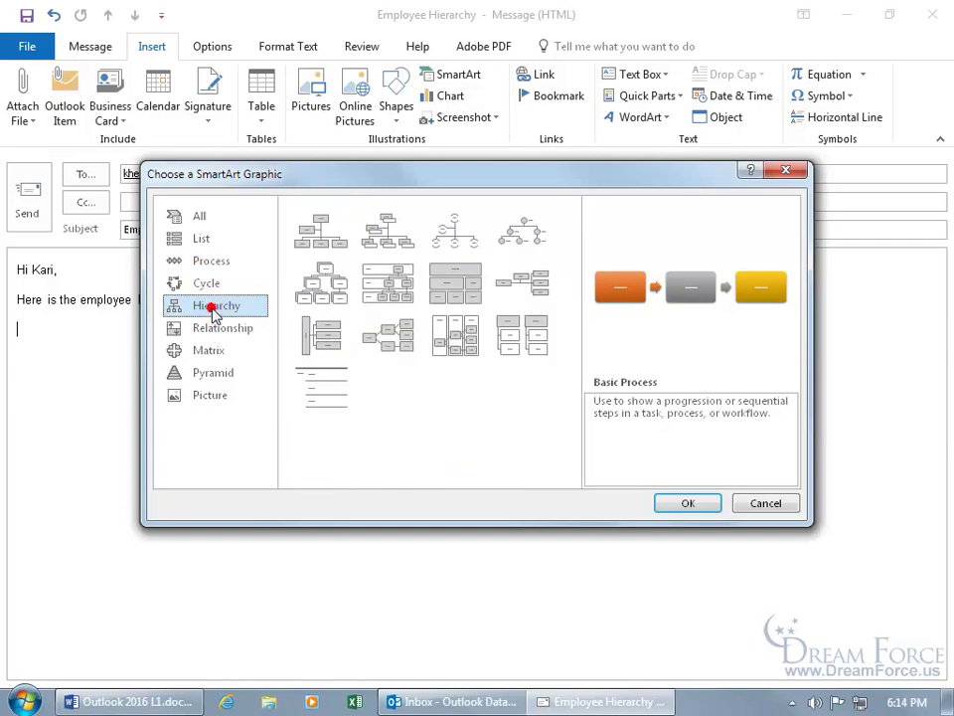
pyautogui.click(335, 250)
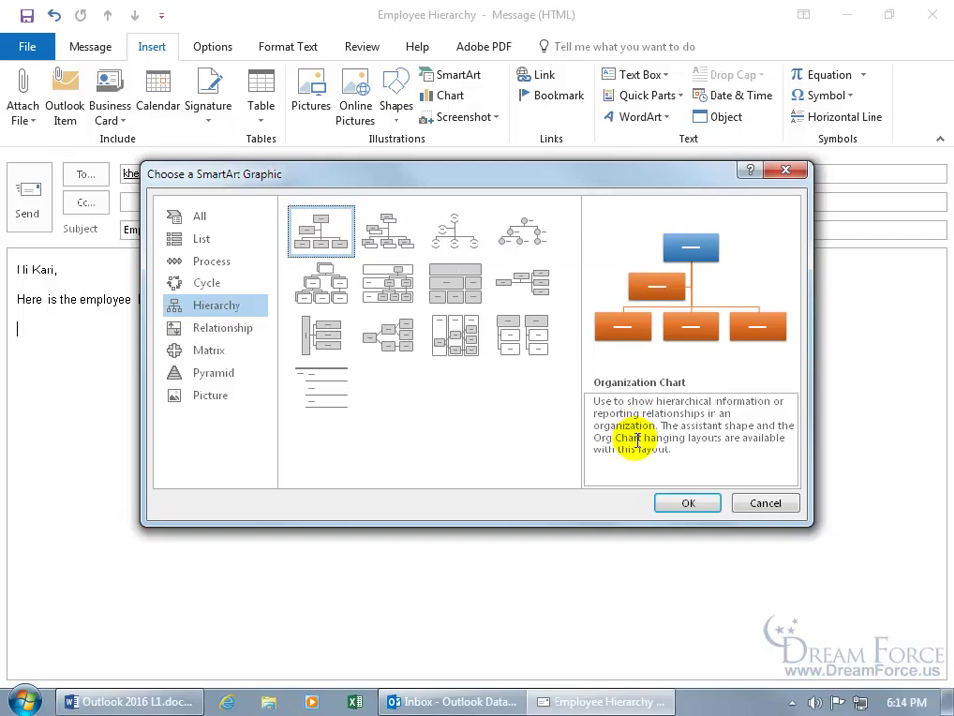
# Insert the Organization Chart into the message and type the boss's name in the top box
pyautogui.click(675, 503)
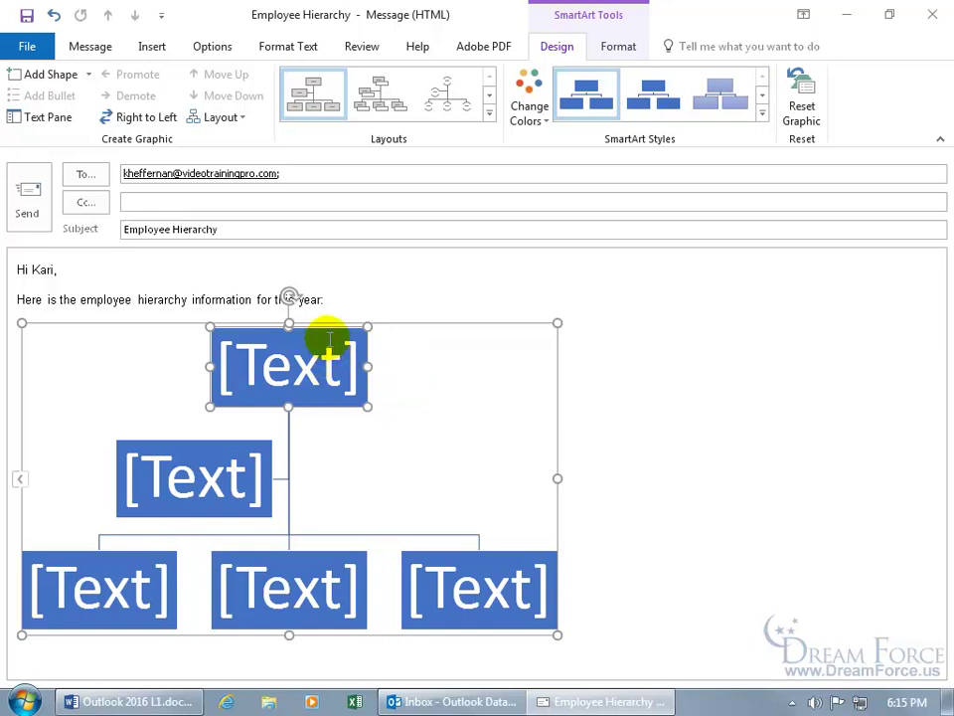
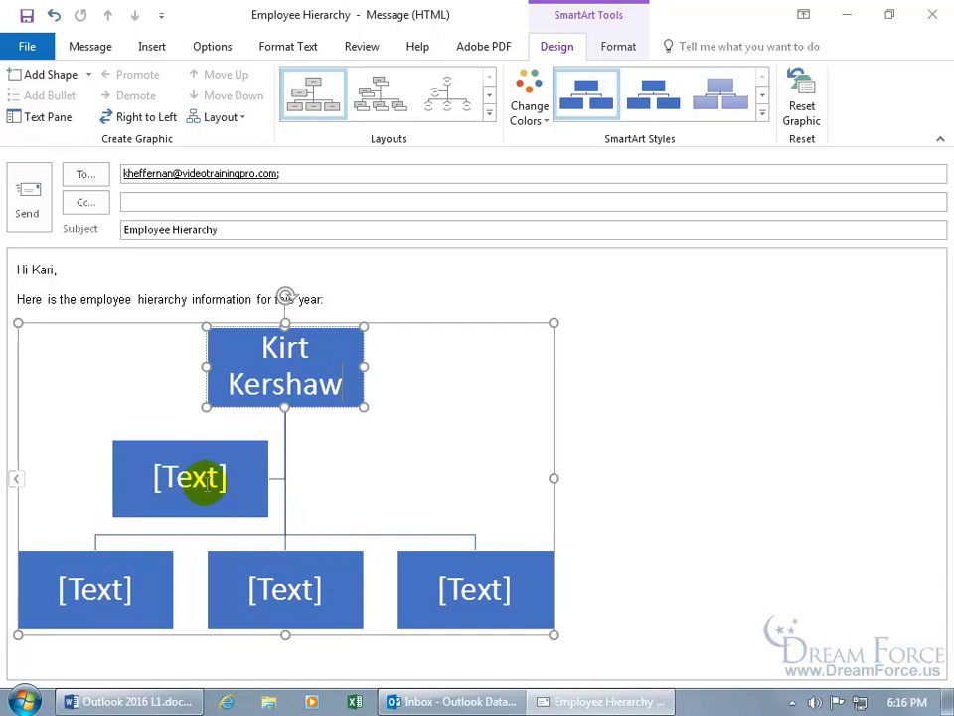
# Fill the assistant box with the assistant's name and 'Exec. Asst' on a second line
pyautogui.click(197, 480)
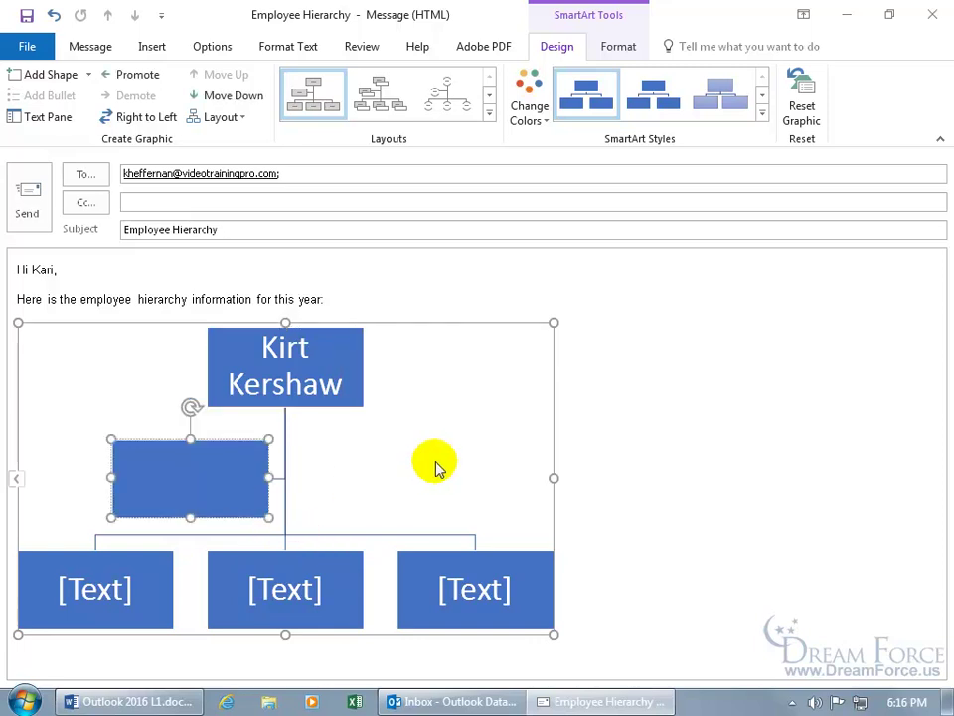
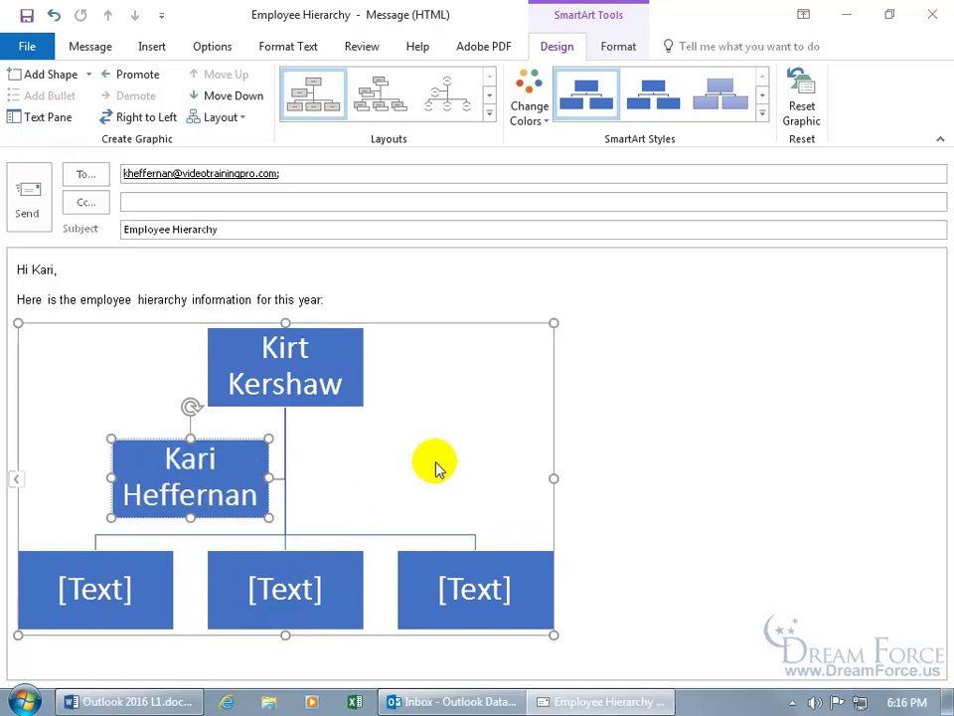
pyautogui.press('Return')
pyautogui.write('Exec. Asst')
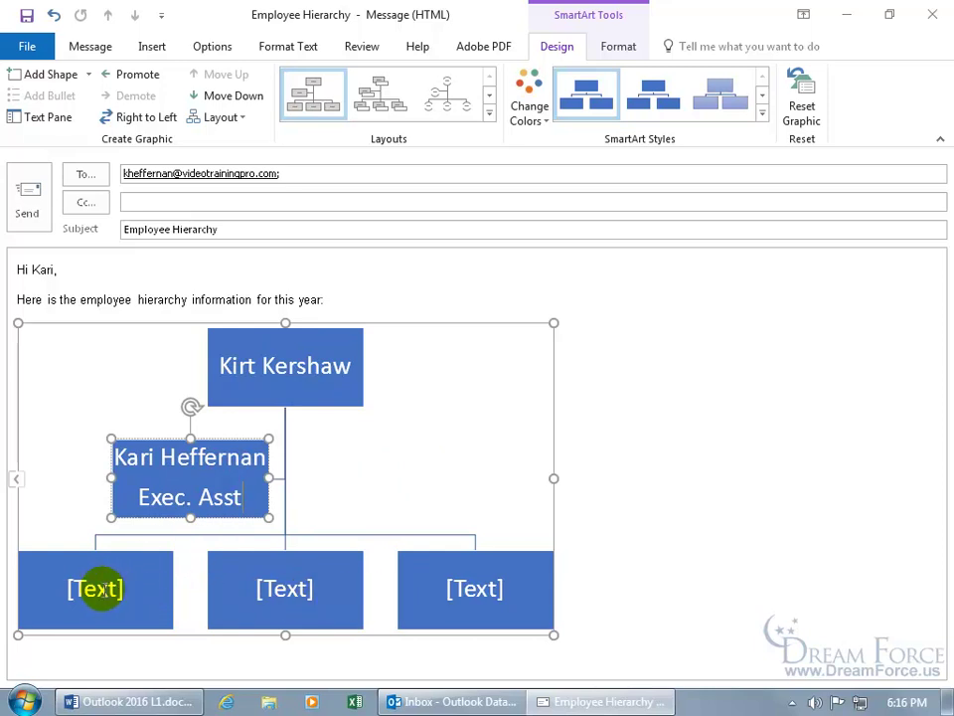
# Fill the three lower boxes with each VP's name and 'VP' on the line below
pyautogui.click(102, 588)
pyautogui.write('Shaggy Norville')
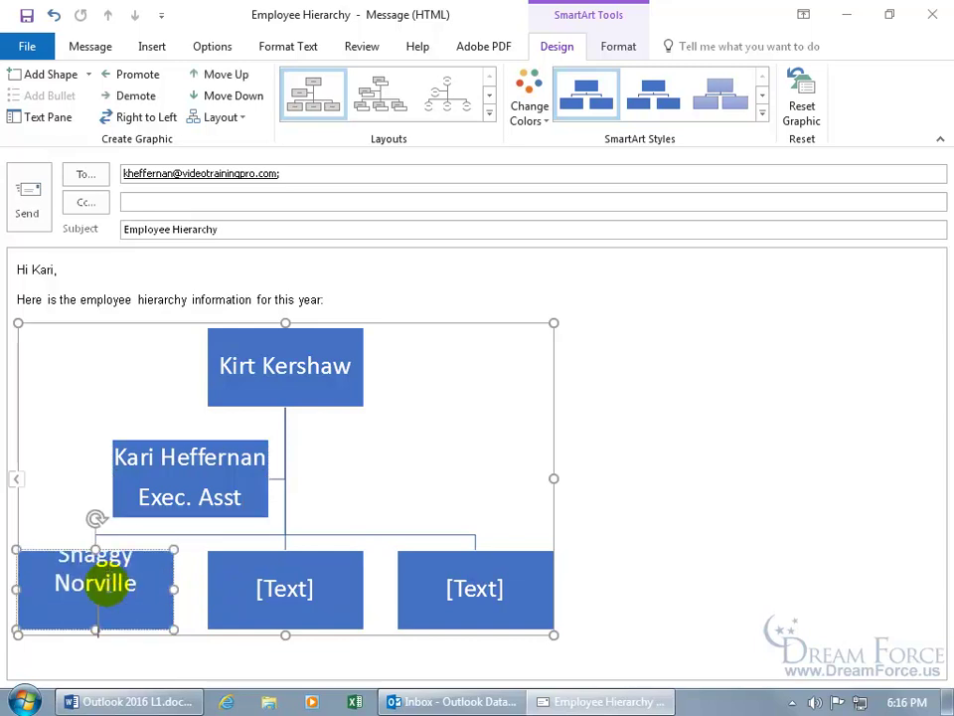
pyautogui.press('Return')
pyautogui.write('VP')
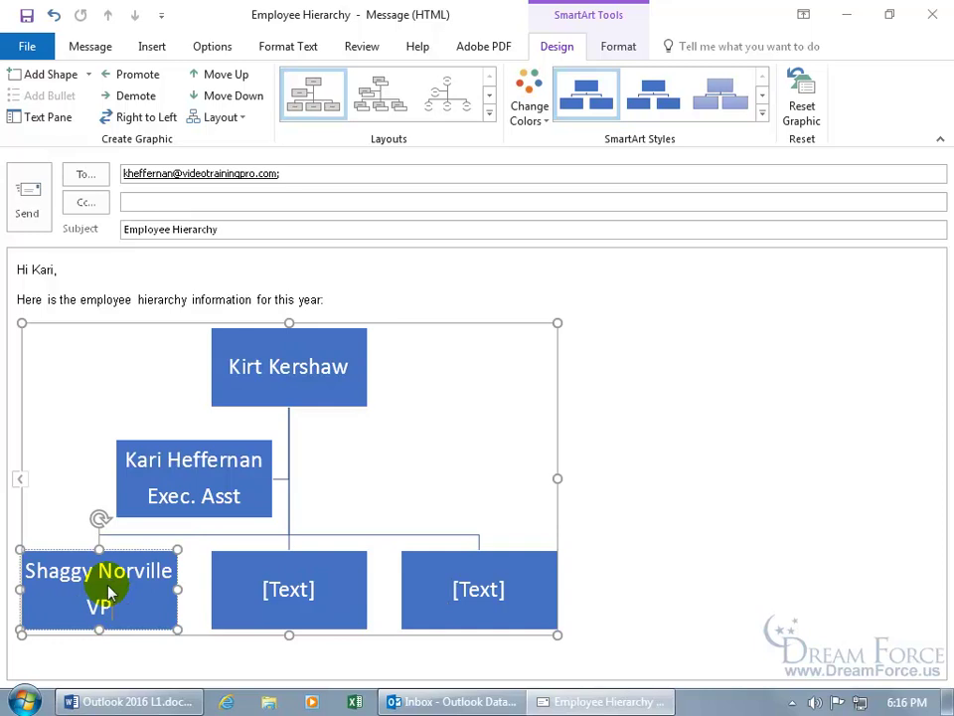
pyautogui.click(284, 589)
pyautogui.write('Mist')
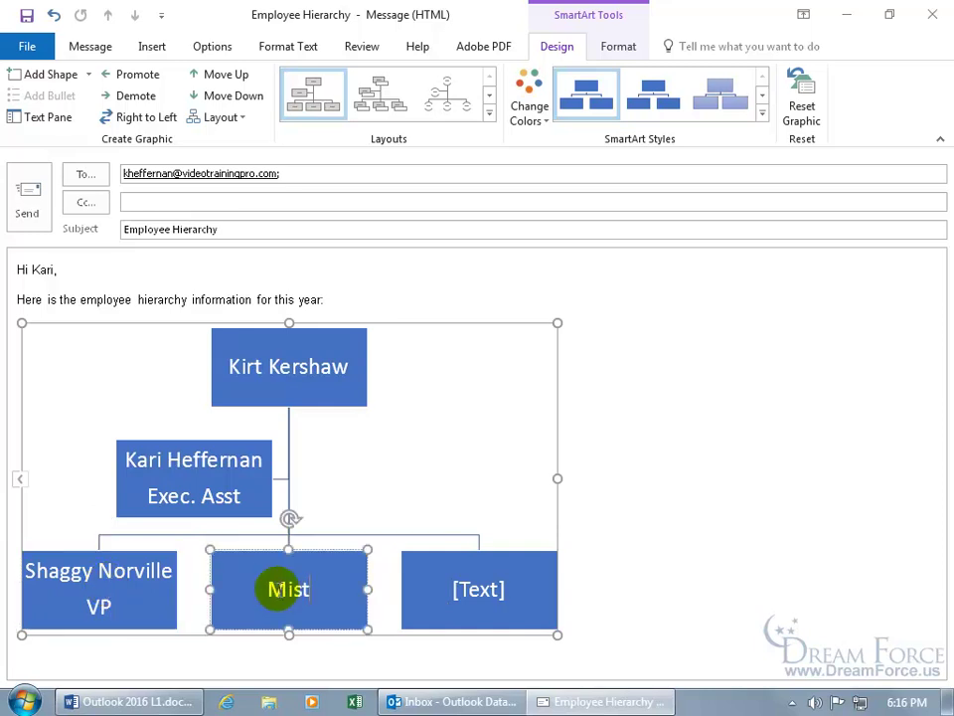
pyautogui.write('er Humphries')
pyautogui.press('Return')
pyautogui.write('VP')
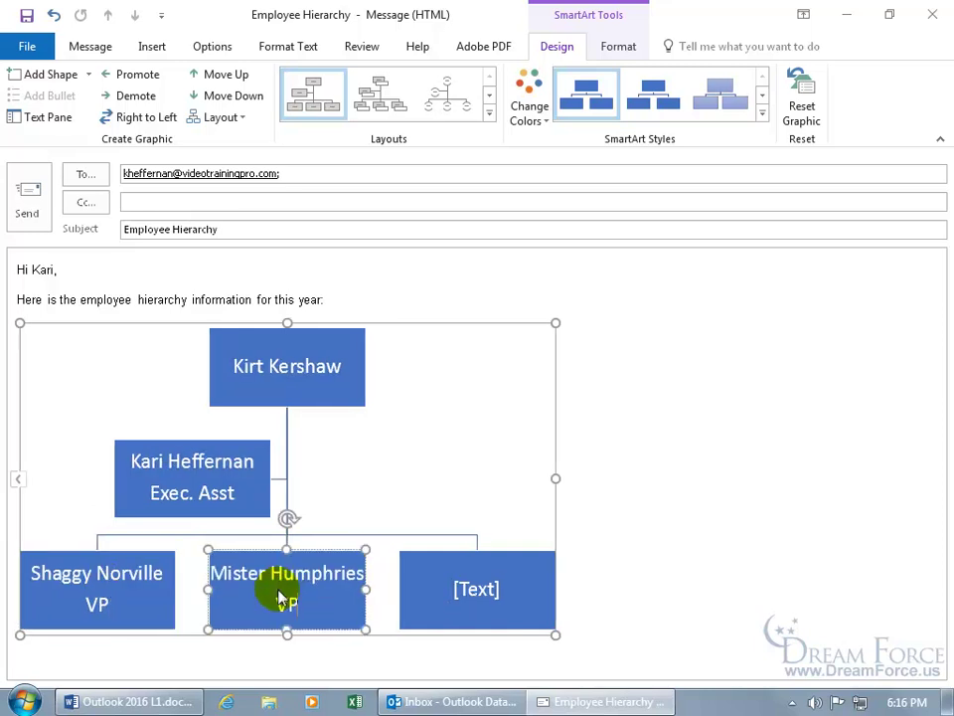
pyautogui.click(452, 593)
pyautogui.write('Handy Mandy')
pyautogui.press('Return')
pyautogui.write('VP')
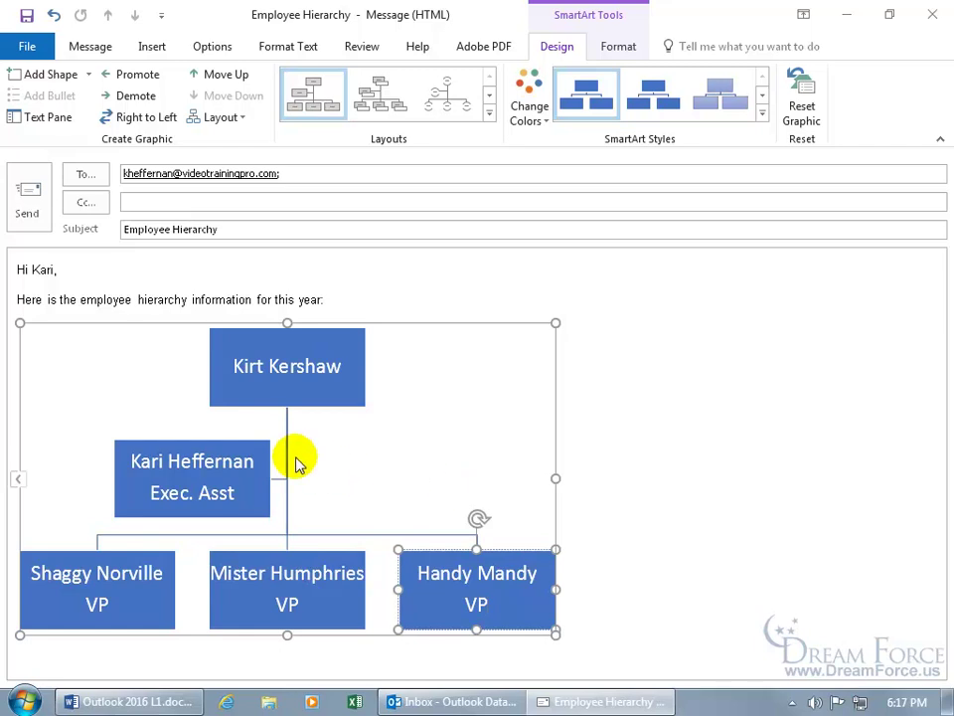
pyautogui.click(238, 442)
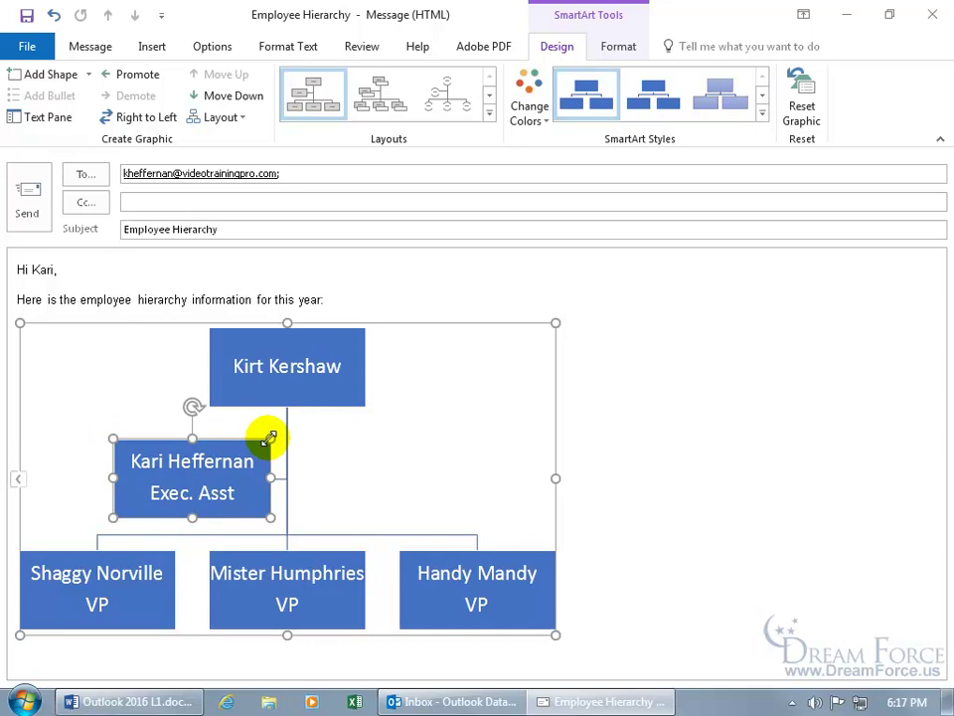
pyautogui.moveTo(270, 437); pyautogui.dragTo(316, 403)
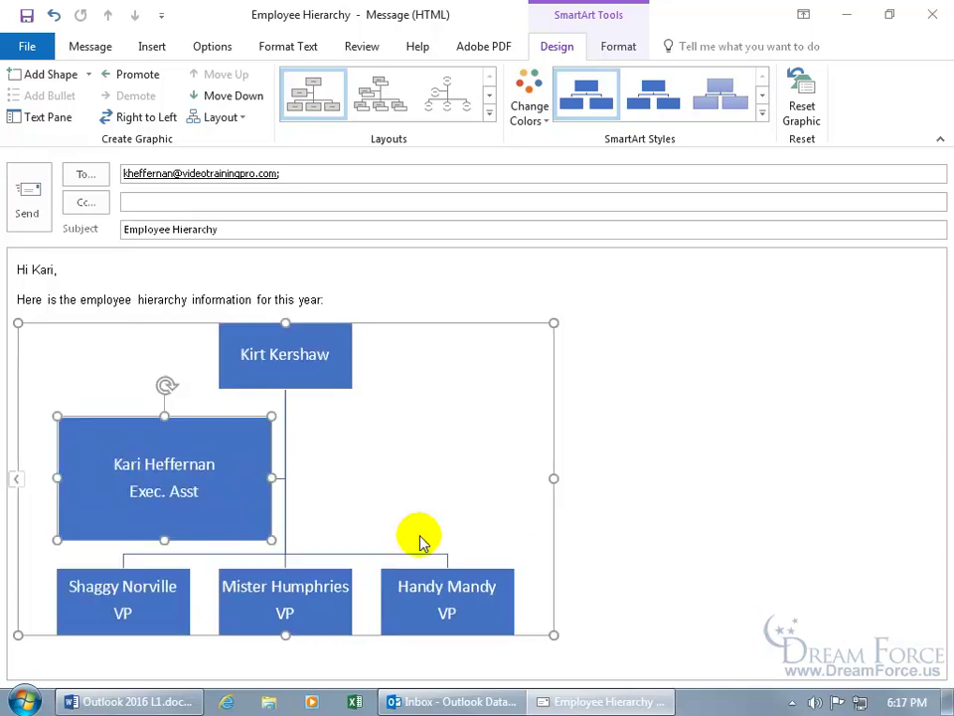
pyautogui.click(51, 15)
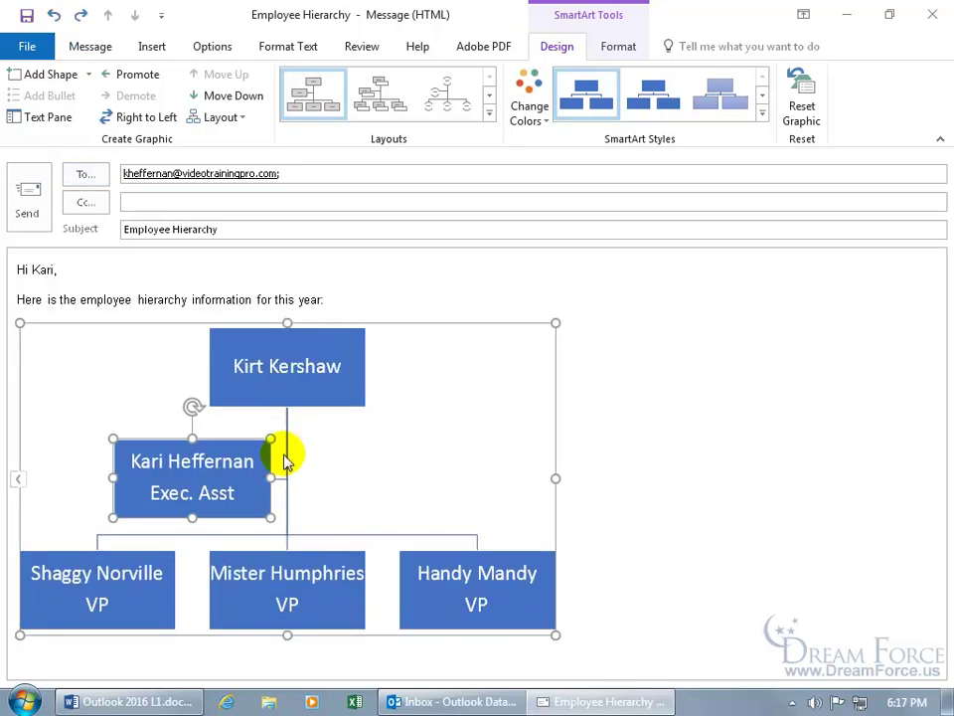
pyautogui.press('Delete')
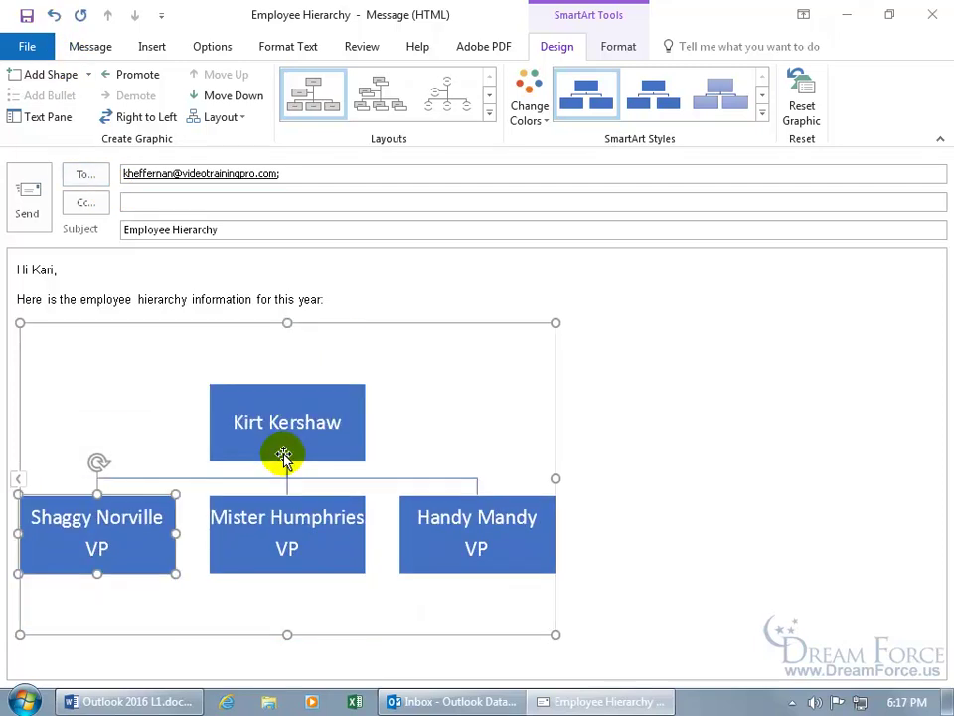
pyautogui.click(52, 16)
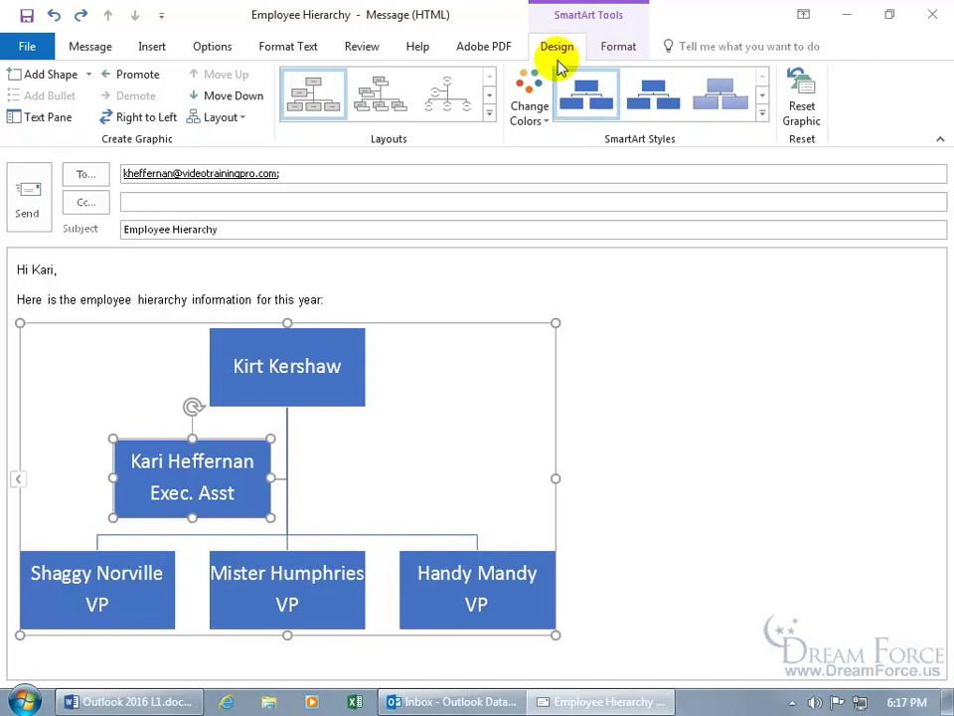
# Deselect the chart, then select the Exec. Asst box
pyautogui.click(626, 360)
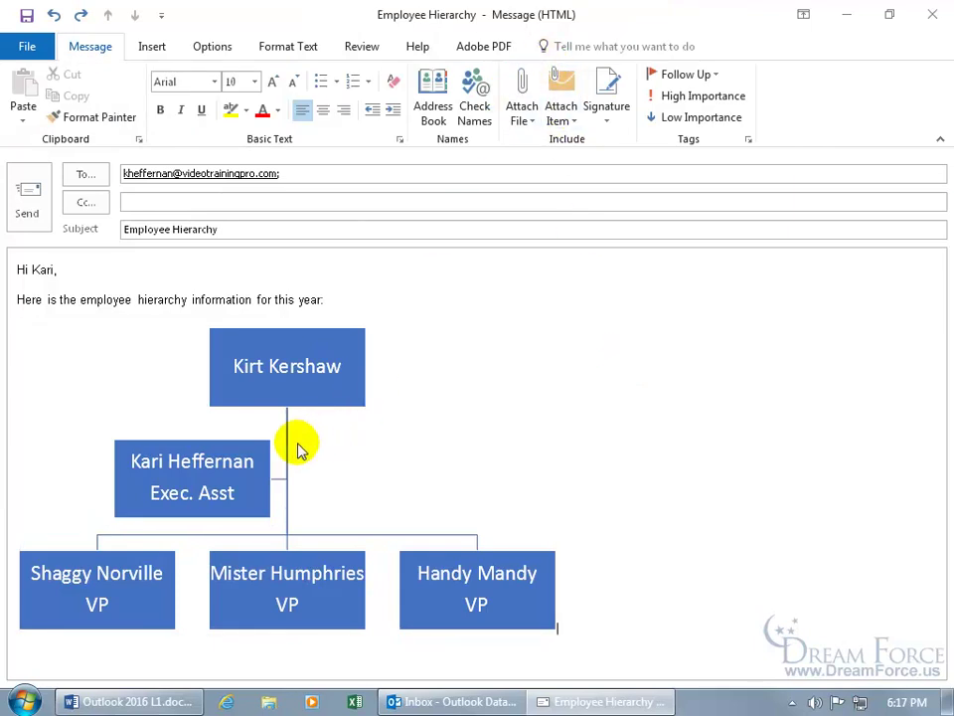
pyautogui.click(220, 443)
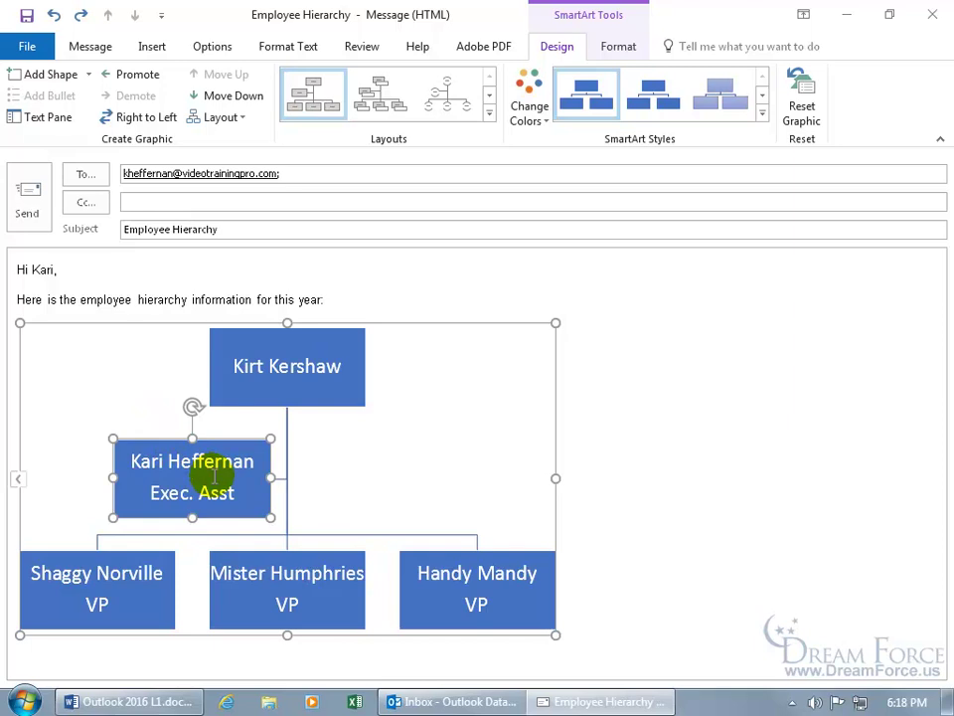
# Add a box beside the boss's box, remove it, and bring back the Add Shape options
pyautogui.click(279, 363)
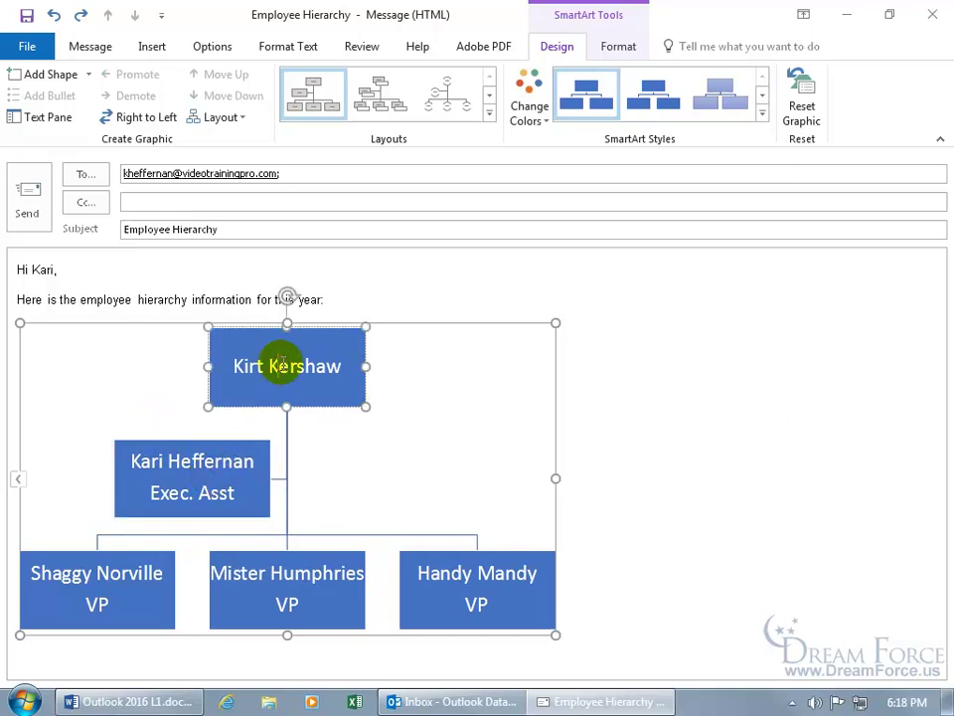
pyautogui.click(88, 76)
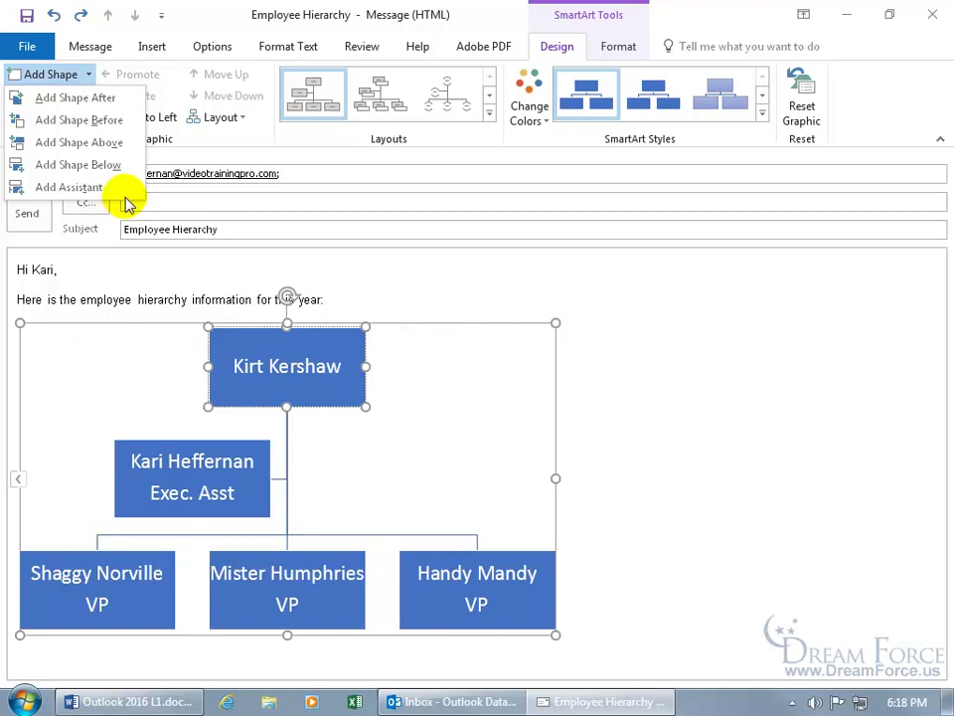
pyautogui.click(79, 120)
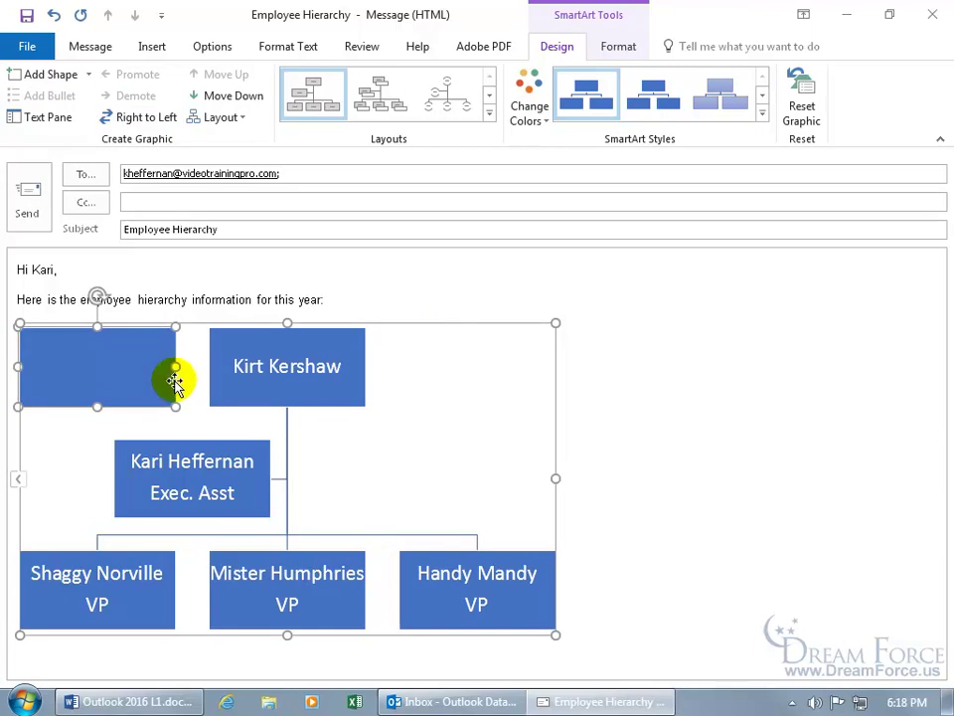
pyautogui.press('Delete')
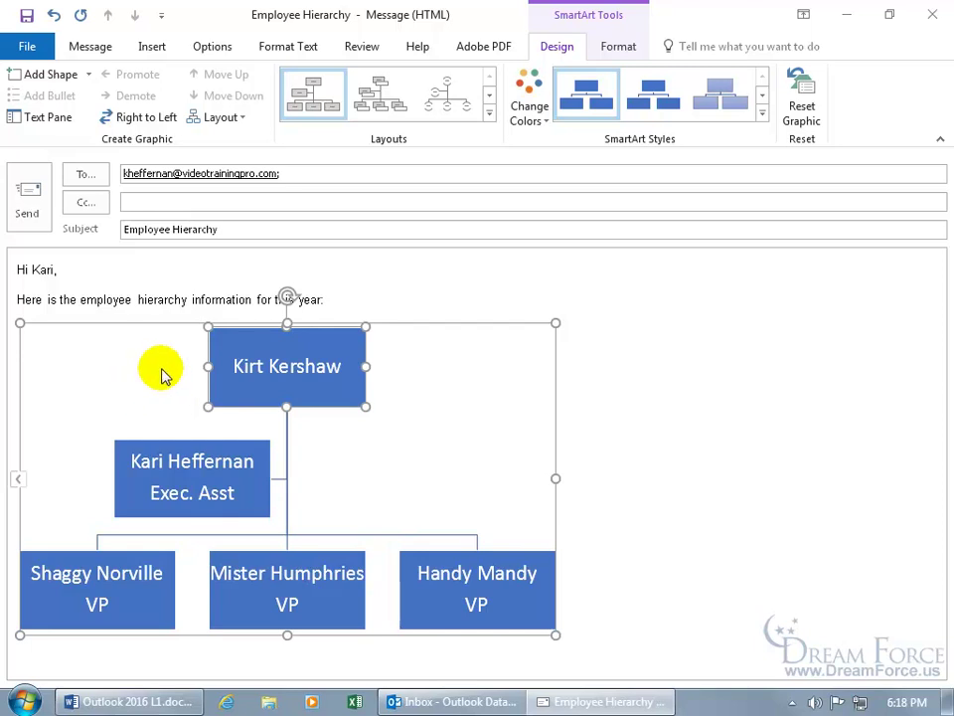
pyautogui.click(236, 362)
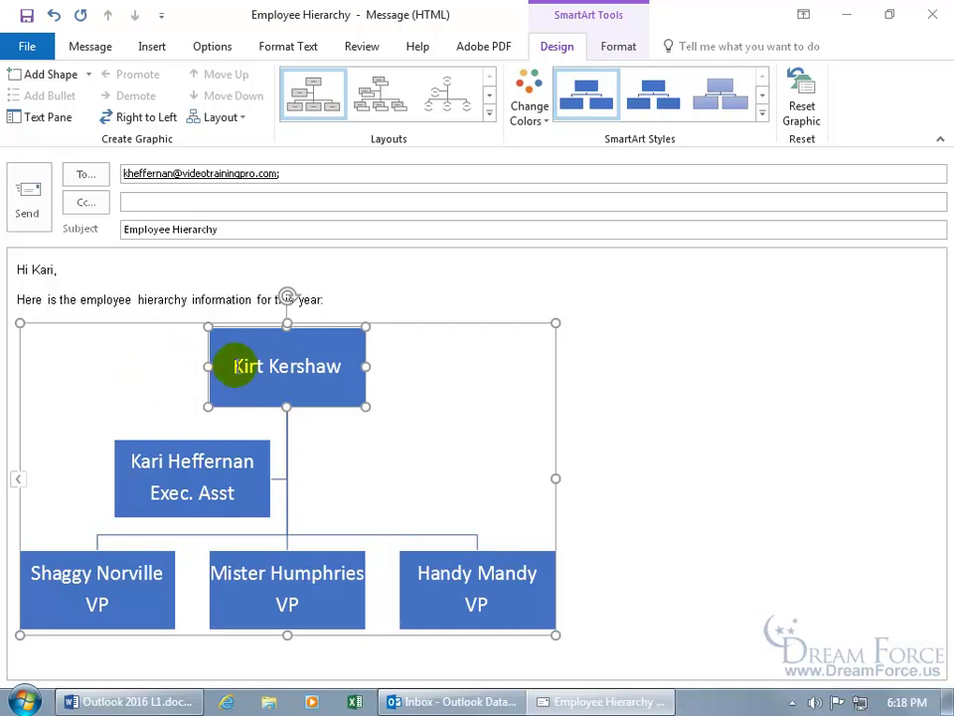
pyautogui.click(89, 75)
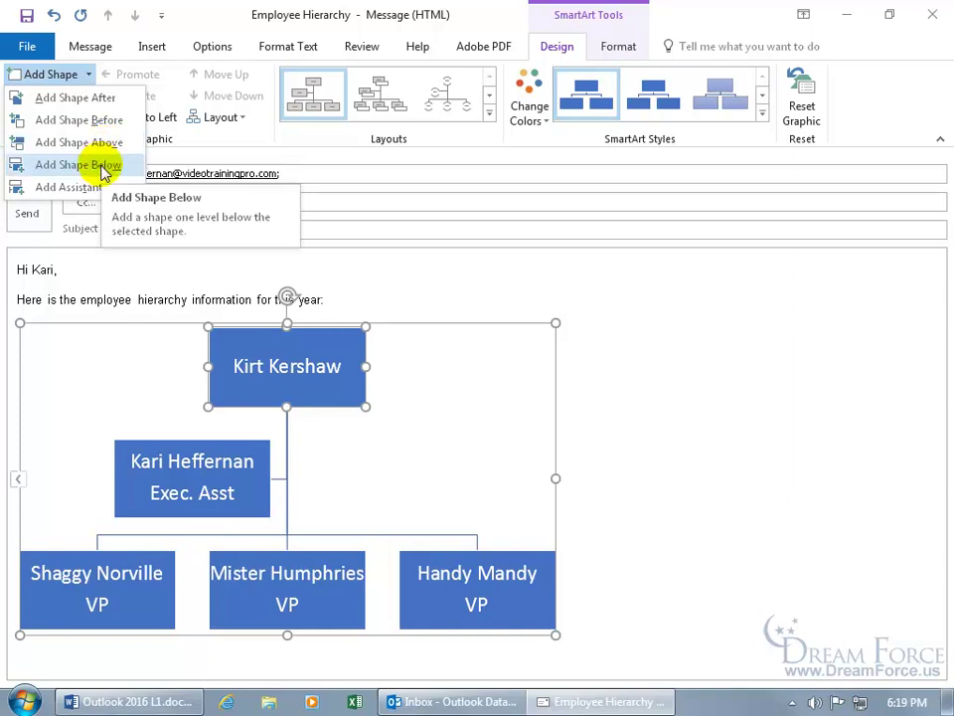
# Add a fourth VP box under the boss and two subordinate boxes under the third VP
pyautogui.click(100, 165)
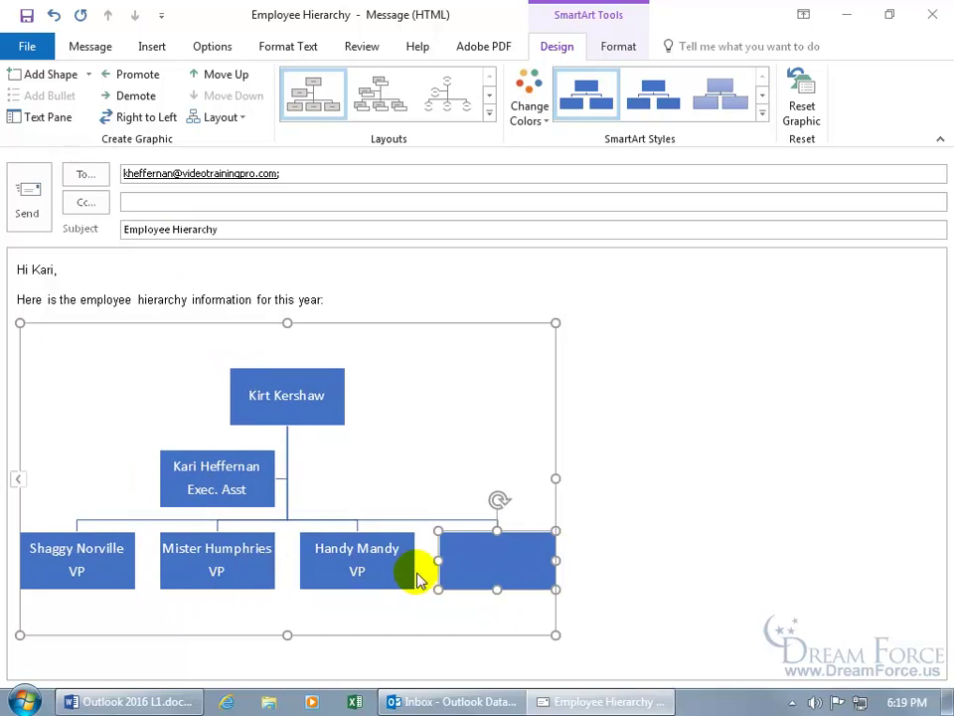
pyautogui.click(358, 562)
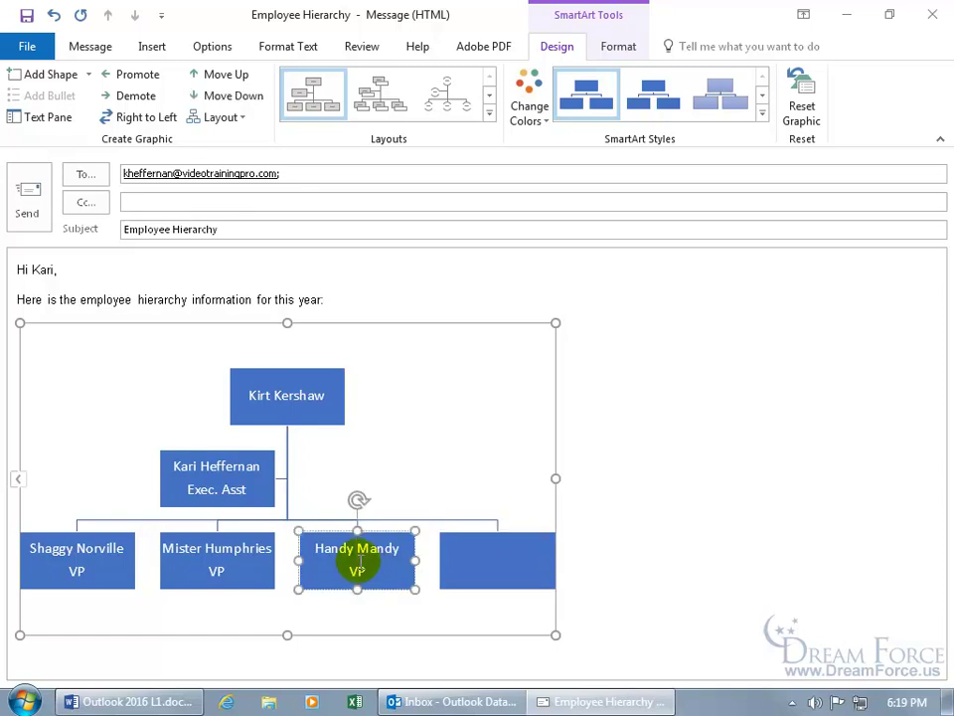
pyautogui.click(88, 75)
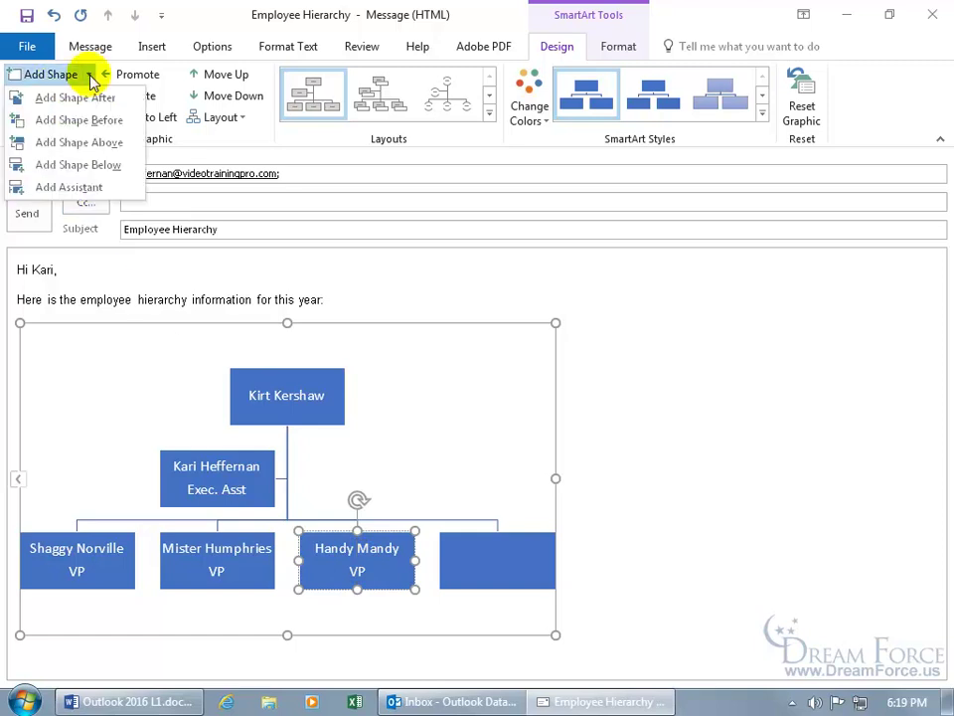
pyautogui.click(30, 164)
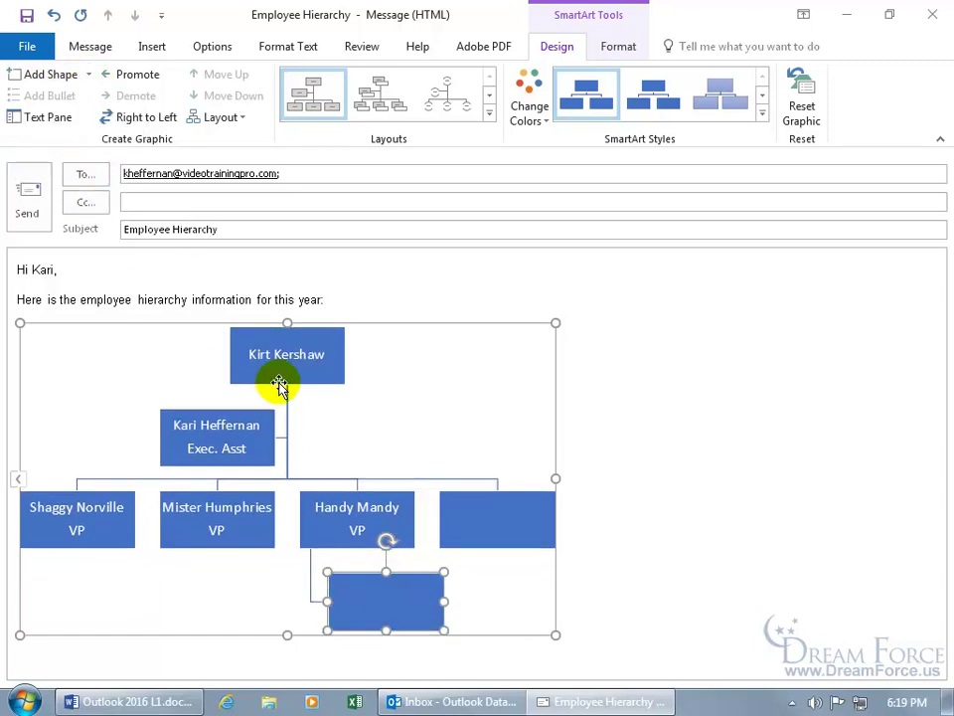
pyautogui.click(355, 510)
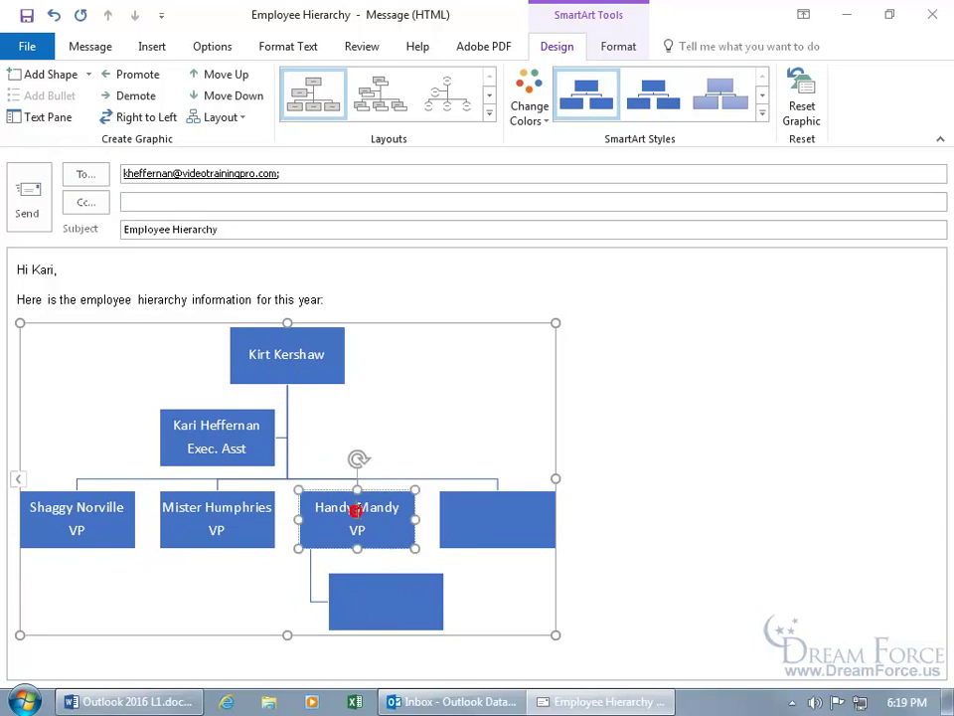
pyautogui.click(89, 74)
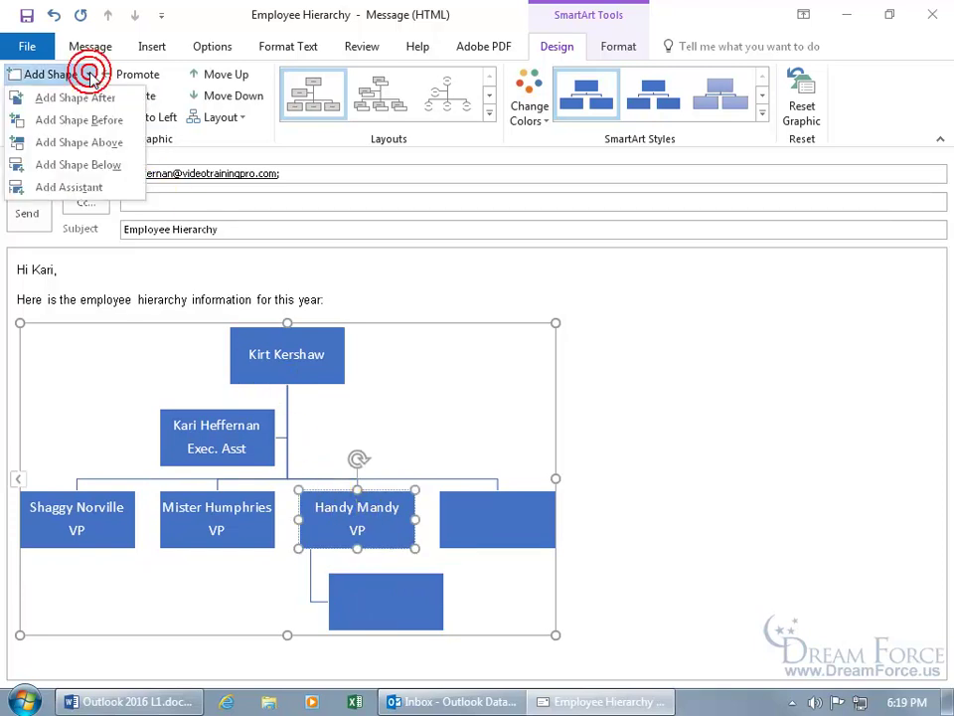
pyautogui.click(97, 164)
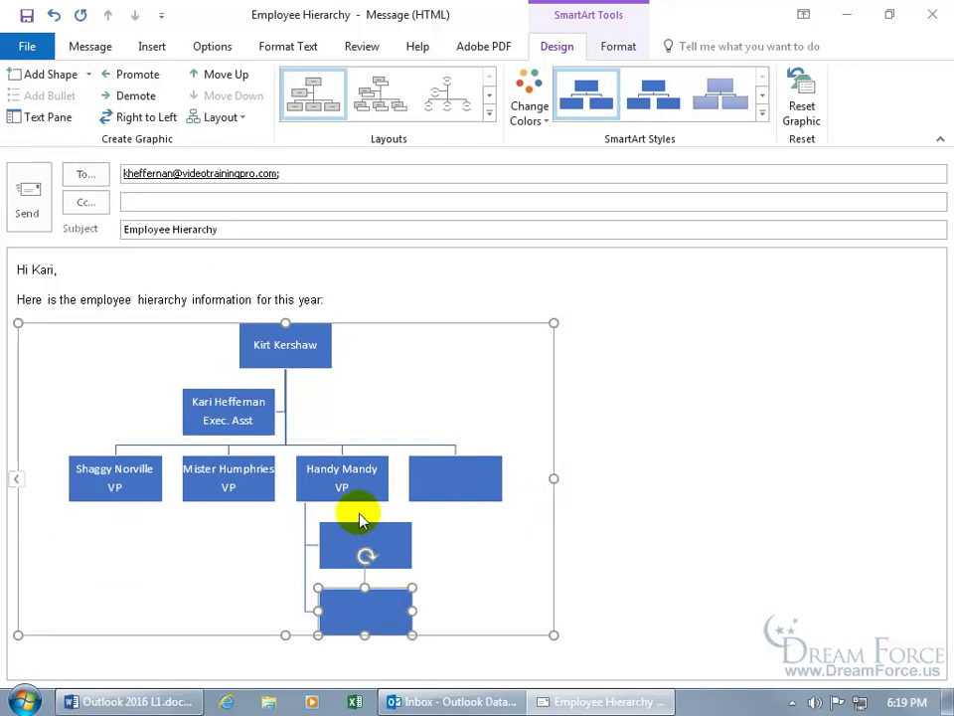
# Label the new VP box with a name and 'VP', and the subordinate boxes 'Worker 1' and 'Worker 2'
pyautogui.click(447, 479)
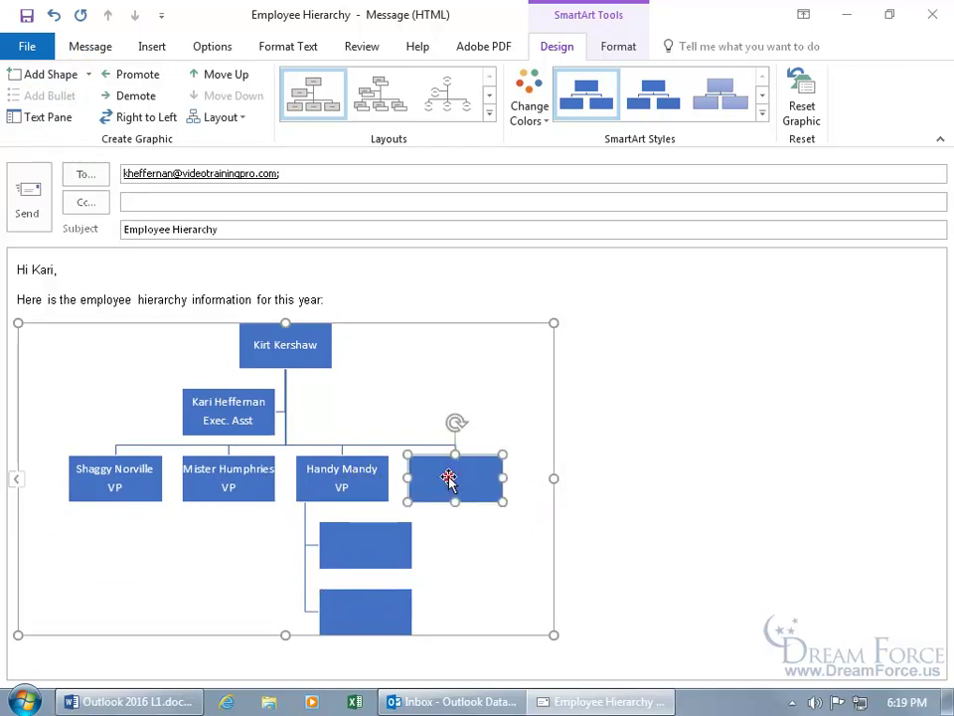
pyautogui.write('Mister Rogers')
pyautogui.press('Return')
pyautogui.write('VP')
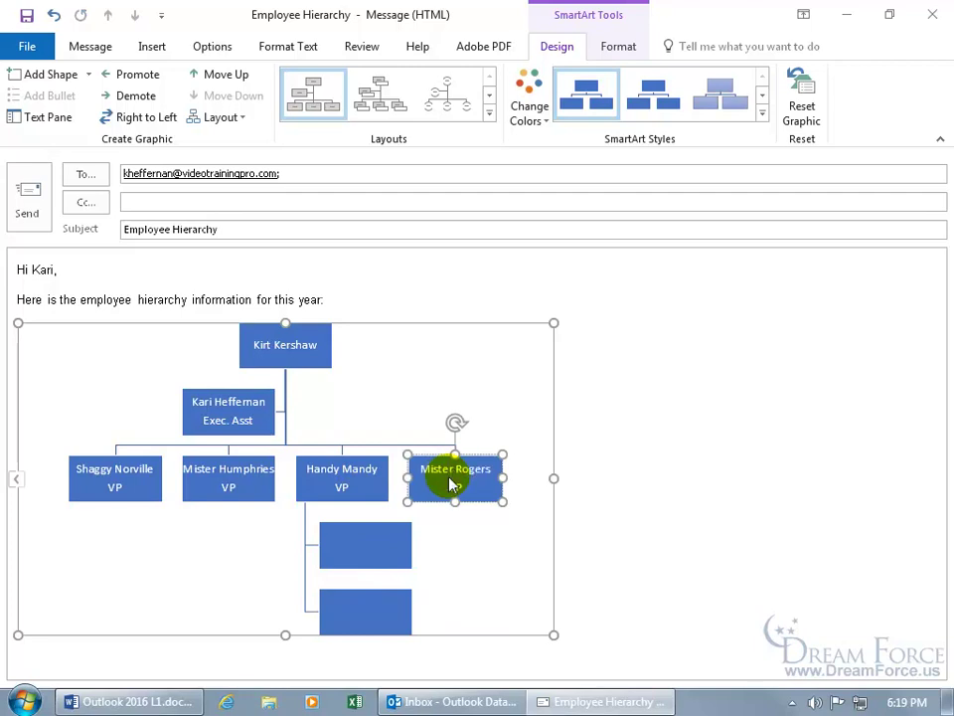
pyautogui.click(384, 544)
pyautogui.write('Worker 1')
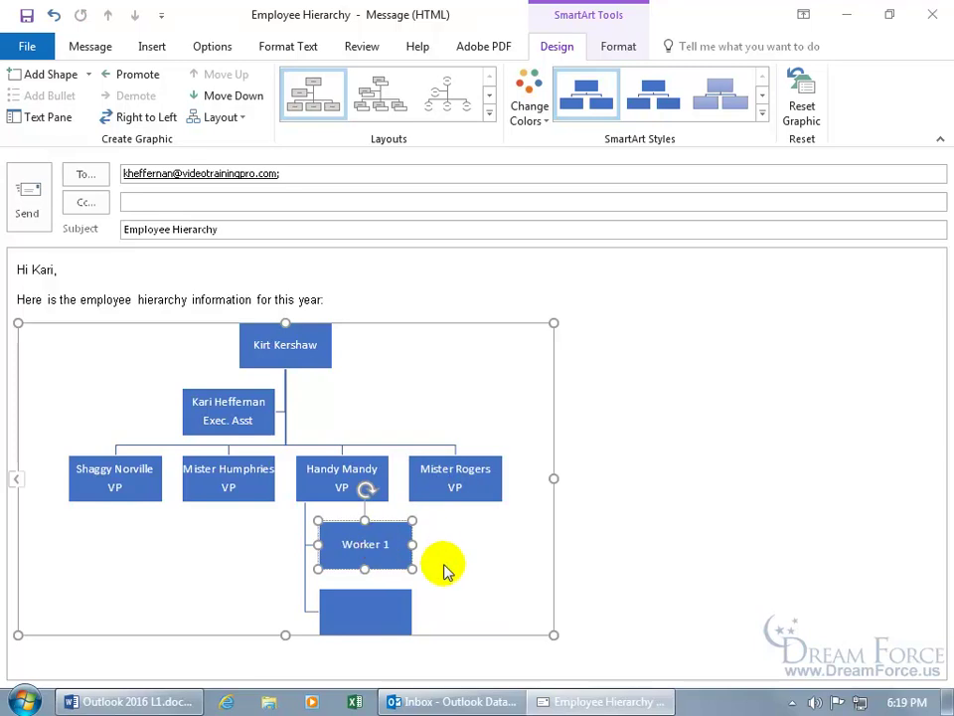
pyautogui.click(375, 612)
pyautogui.write('Worker 2')
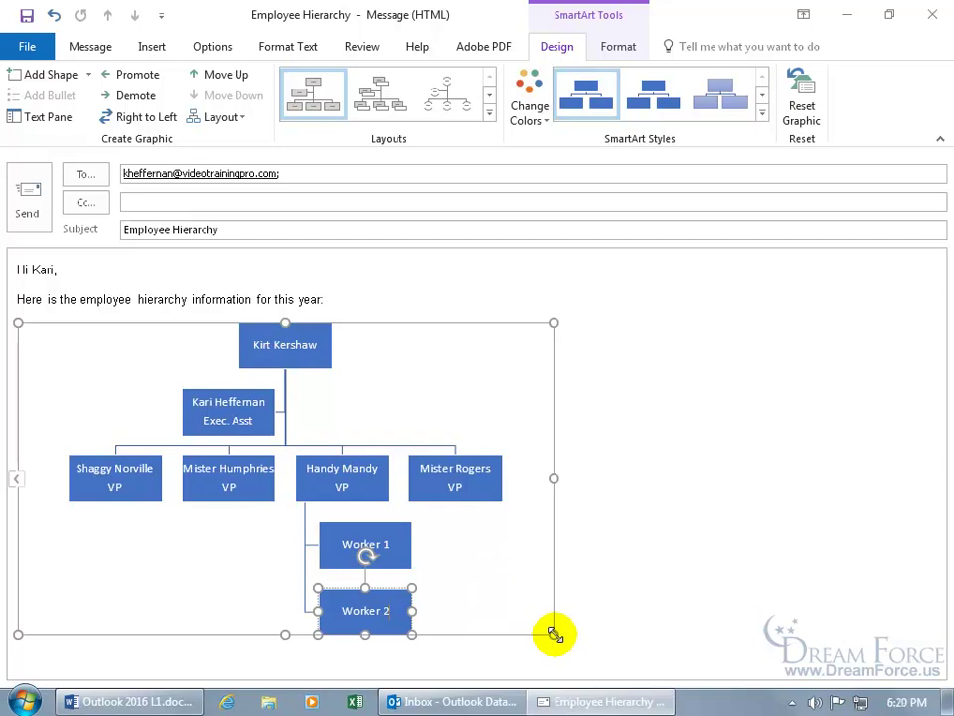
# Enlarge the chart and add a second assistant to the boss, with a name and the title 'Admin Asst'
pyautogui.moveTo(553, 634); pyautogui.dragTo(802, 664)
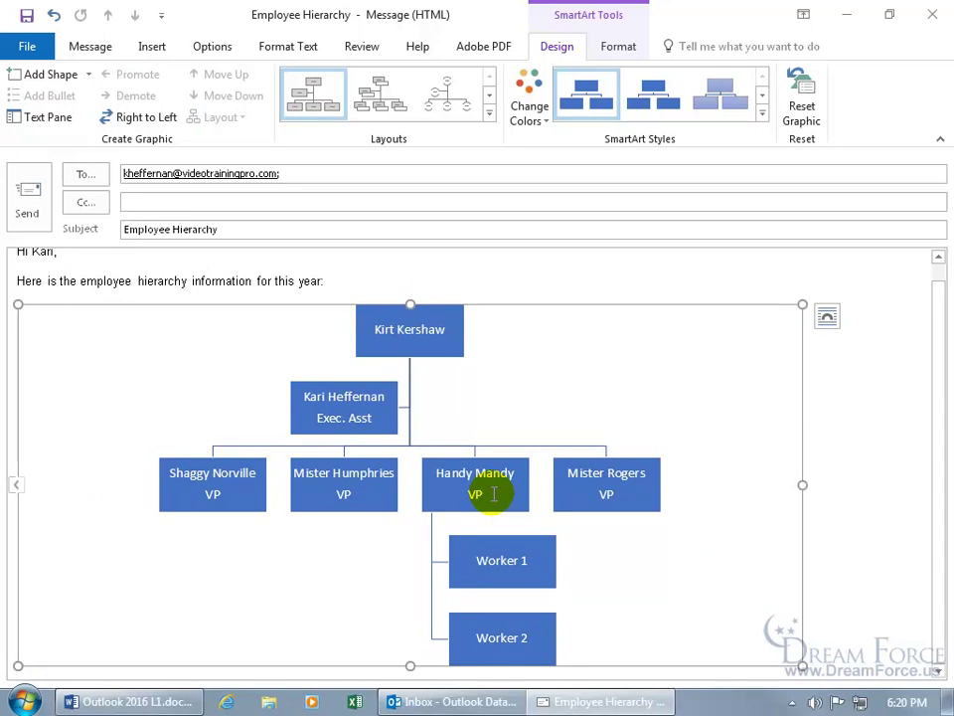
pyautogui.click(416, 328)
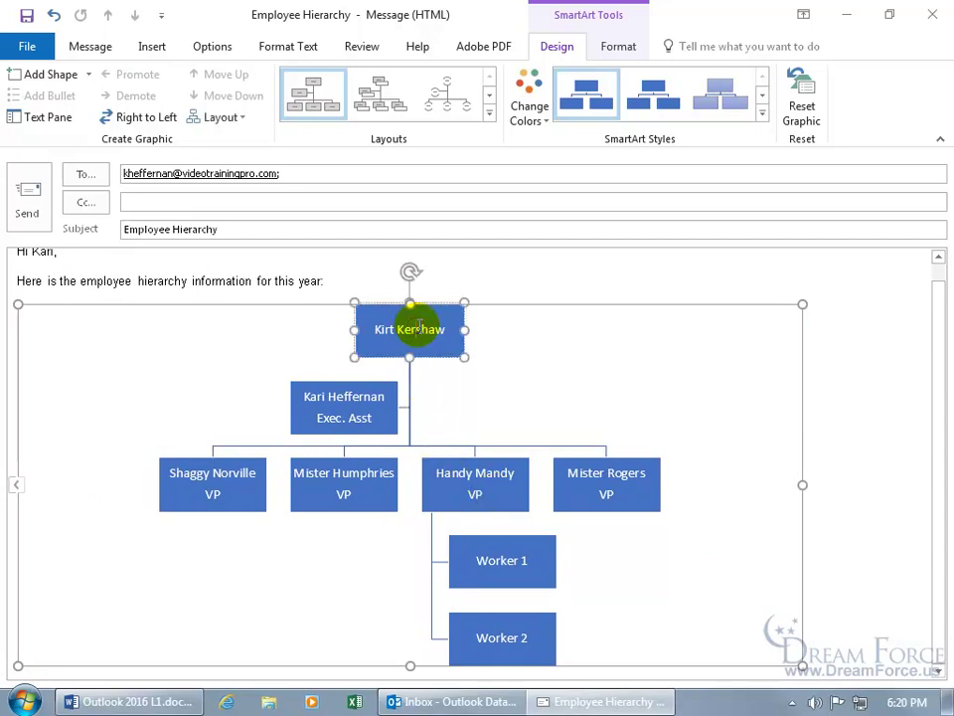
pyautogui.click(89, 75)
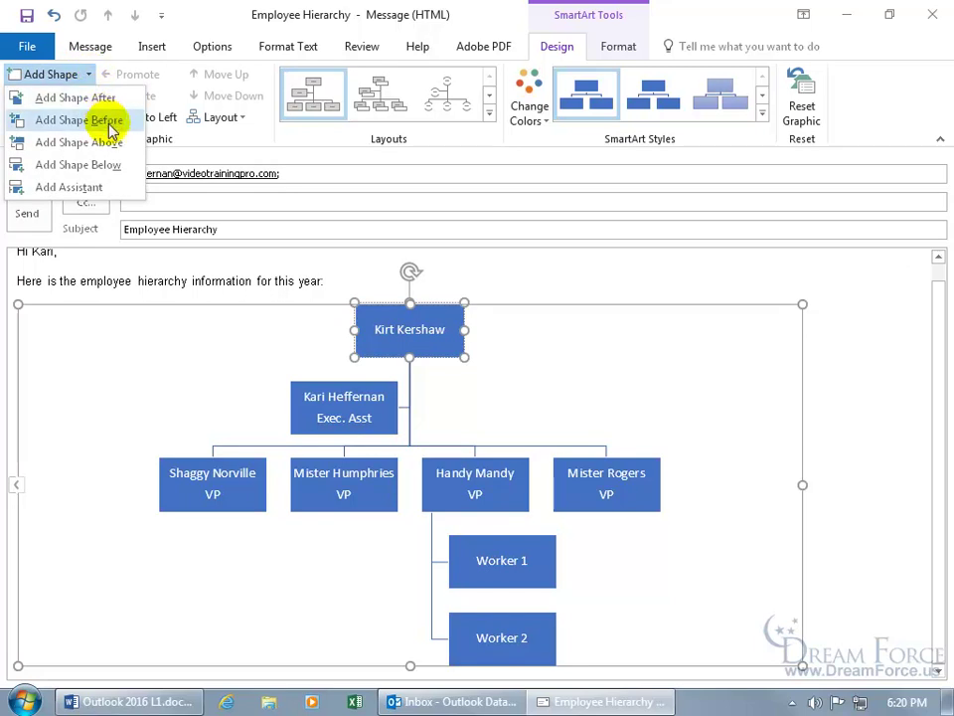
pyautogui.click(96, 189)
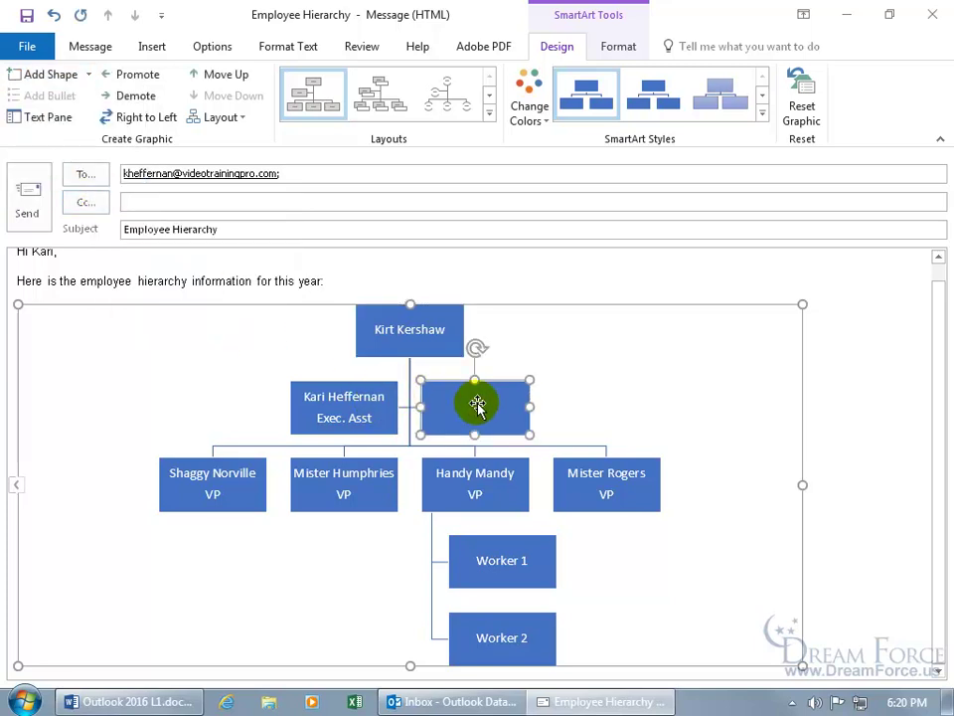
pyautogui.write('Sophia First')
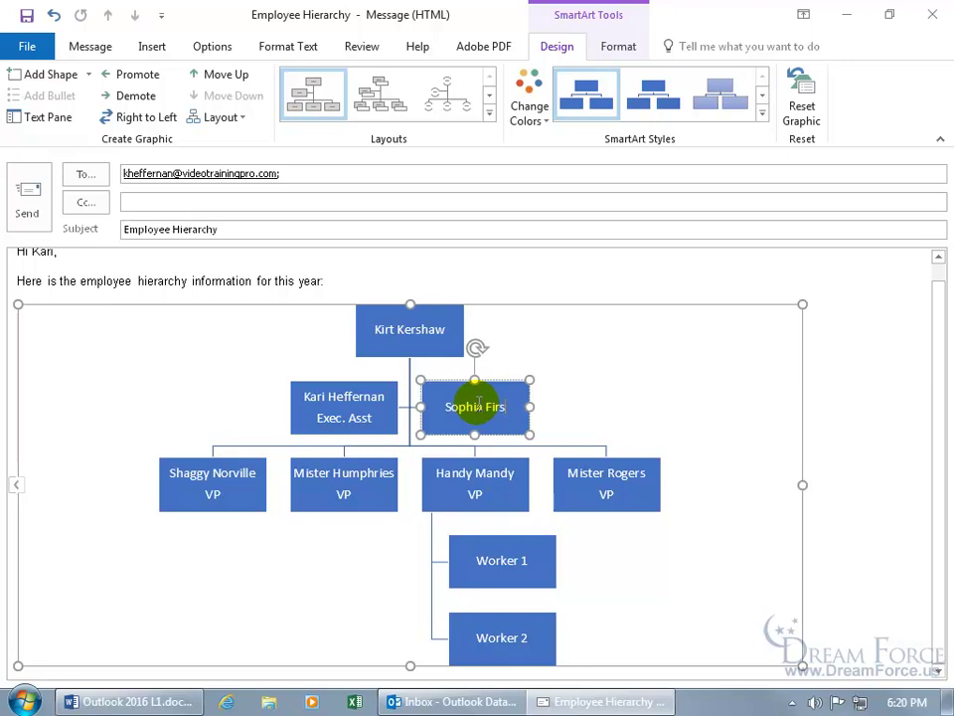
pyautogui.press('Return')
pyautogui.write('Admin Asst')
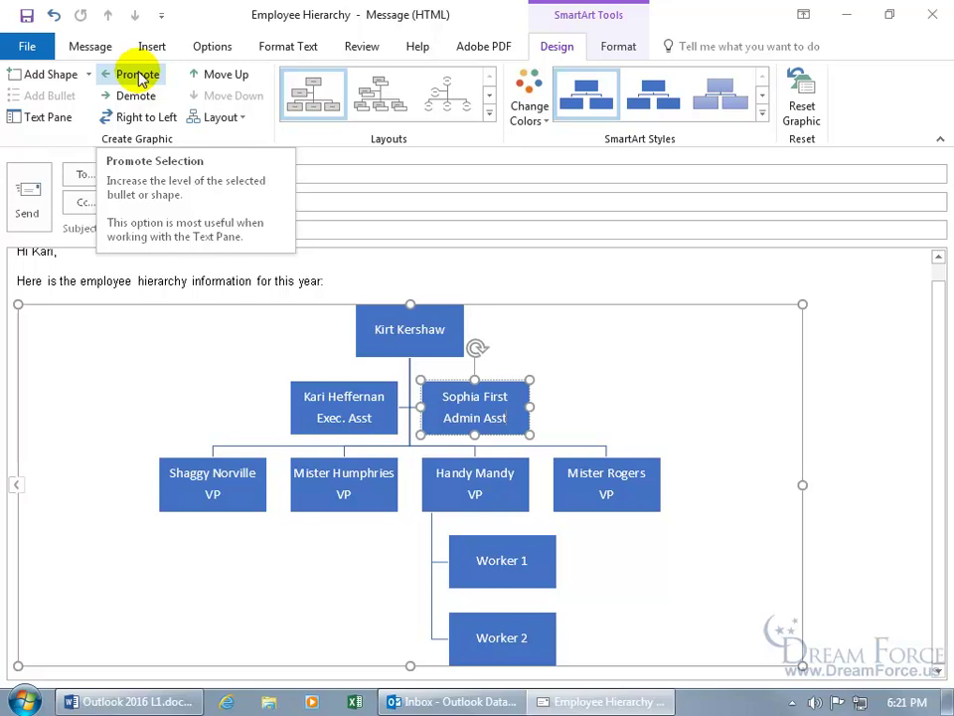
pyautogui.click(475, 540)
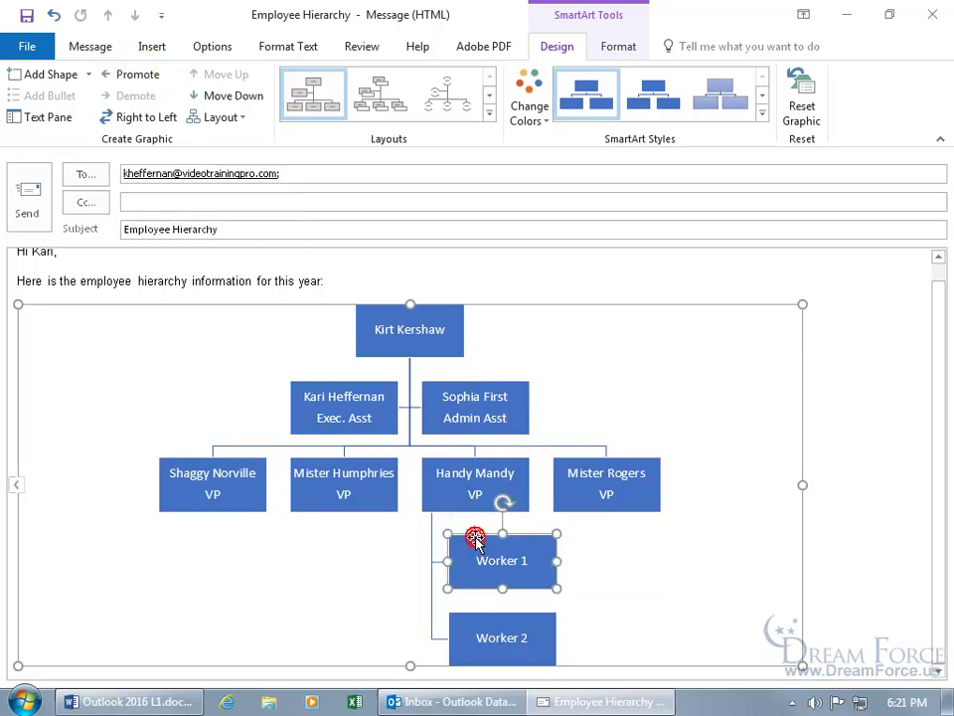
pyautogui.click(140, 76)
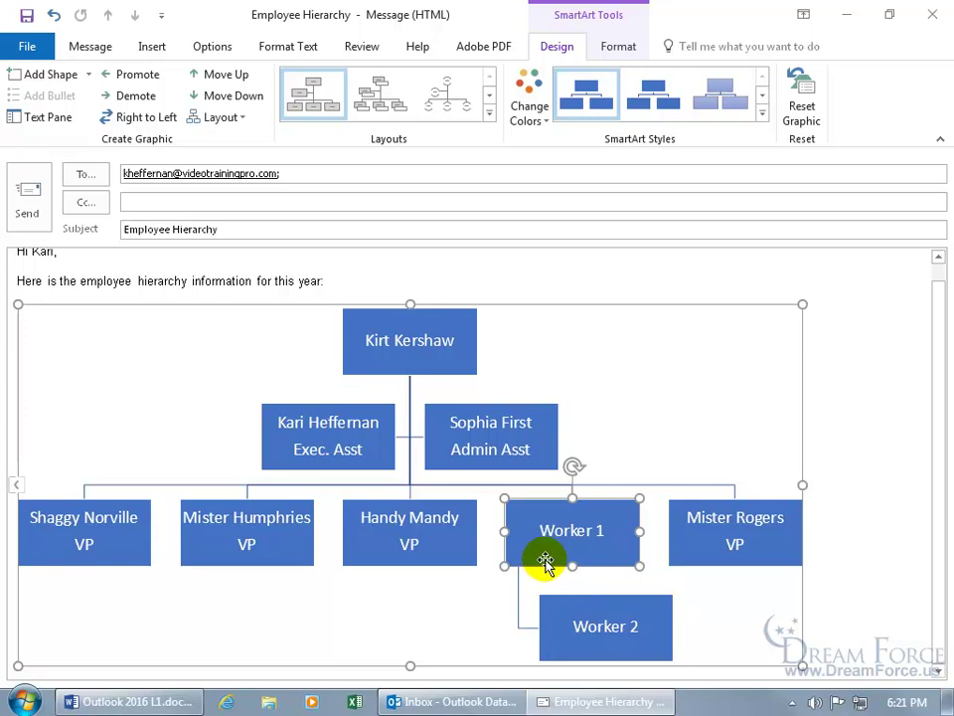
pyautogui.click(53, 16)
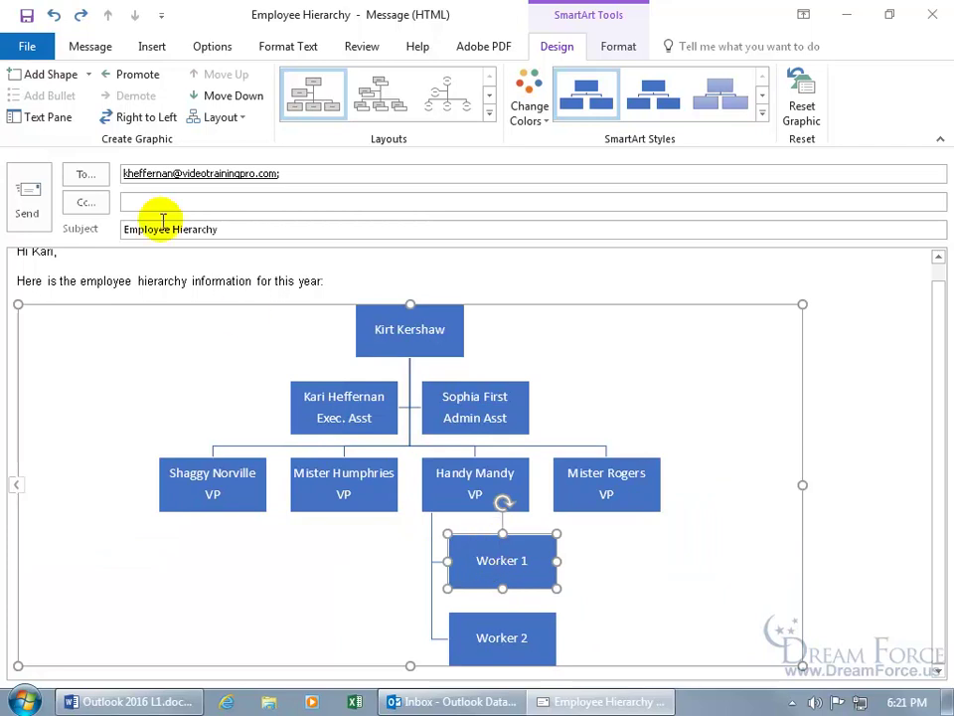
pyautogui.click(80, 15)
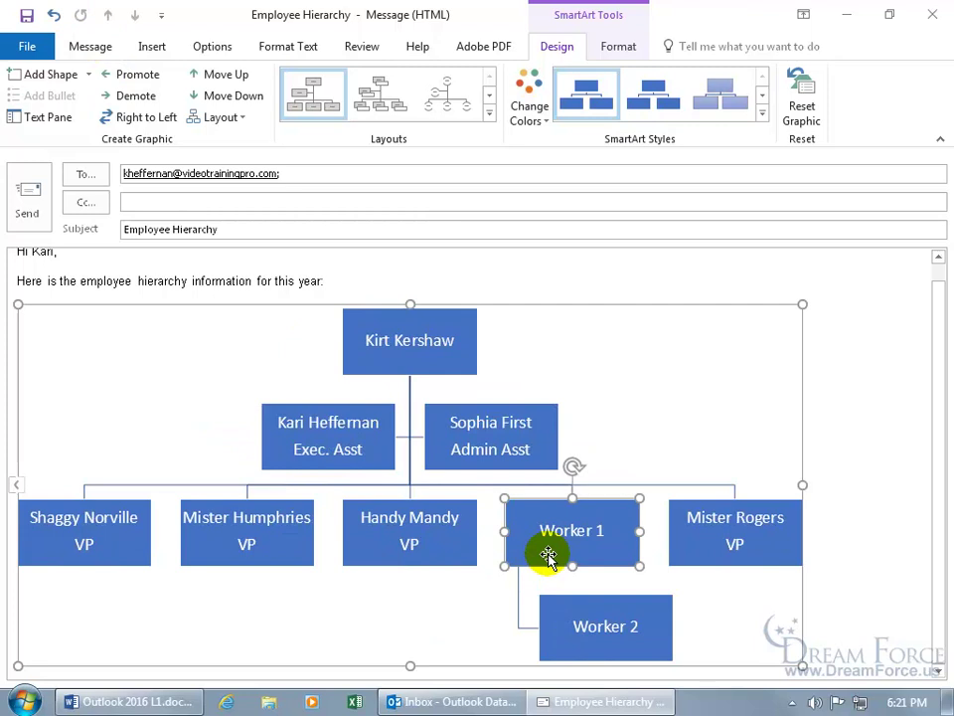
pyautogui.moveTo(249, 171)
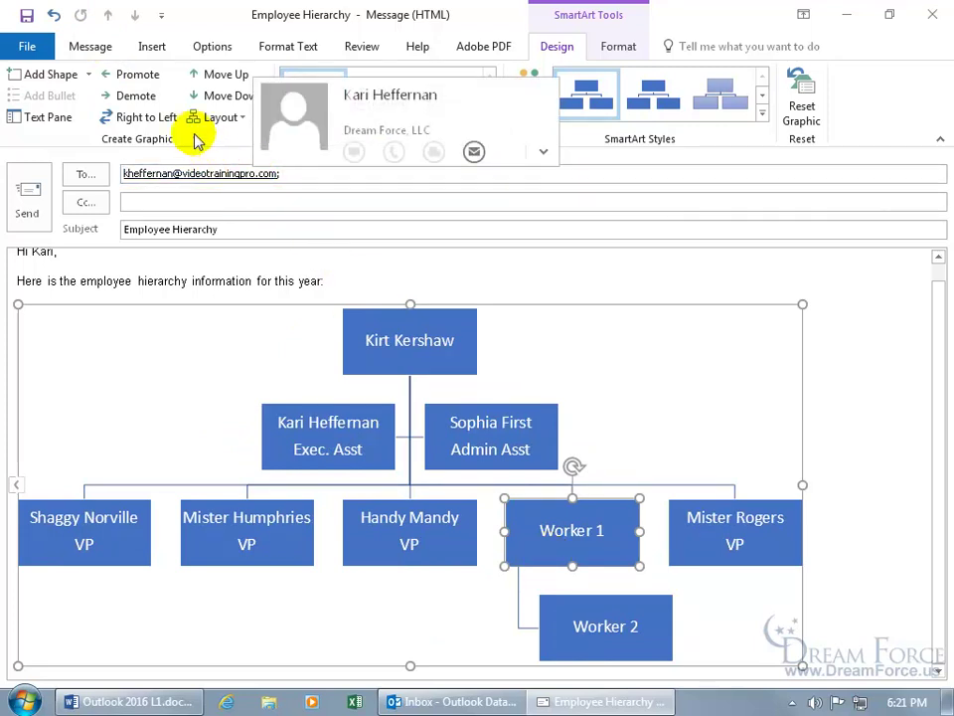
pyautogui.click(138, 95)
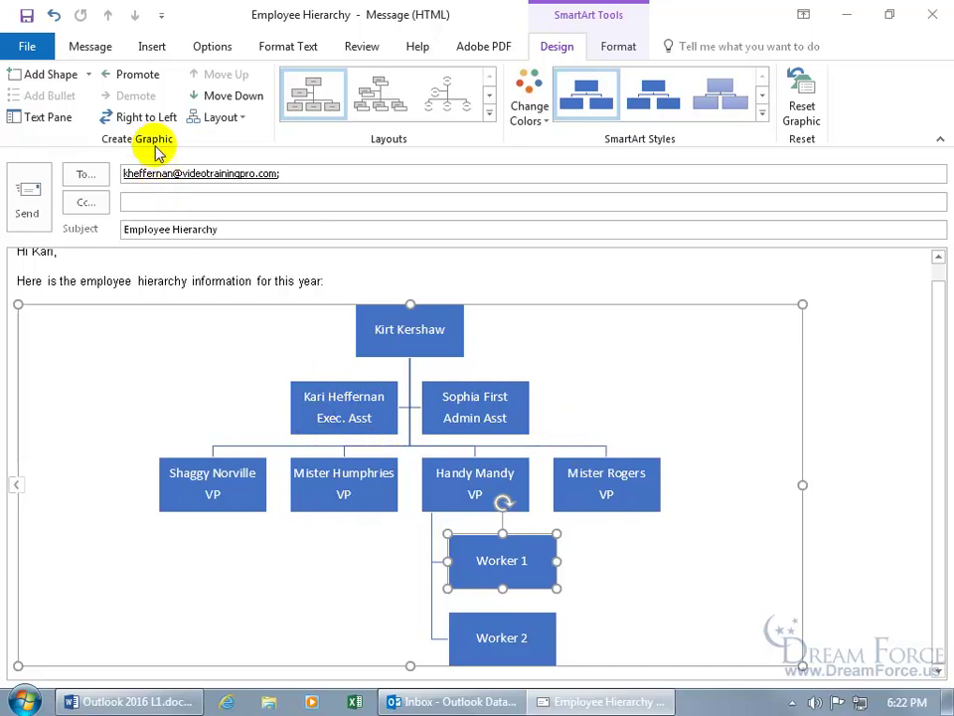
pyautogui.click(130, 117)
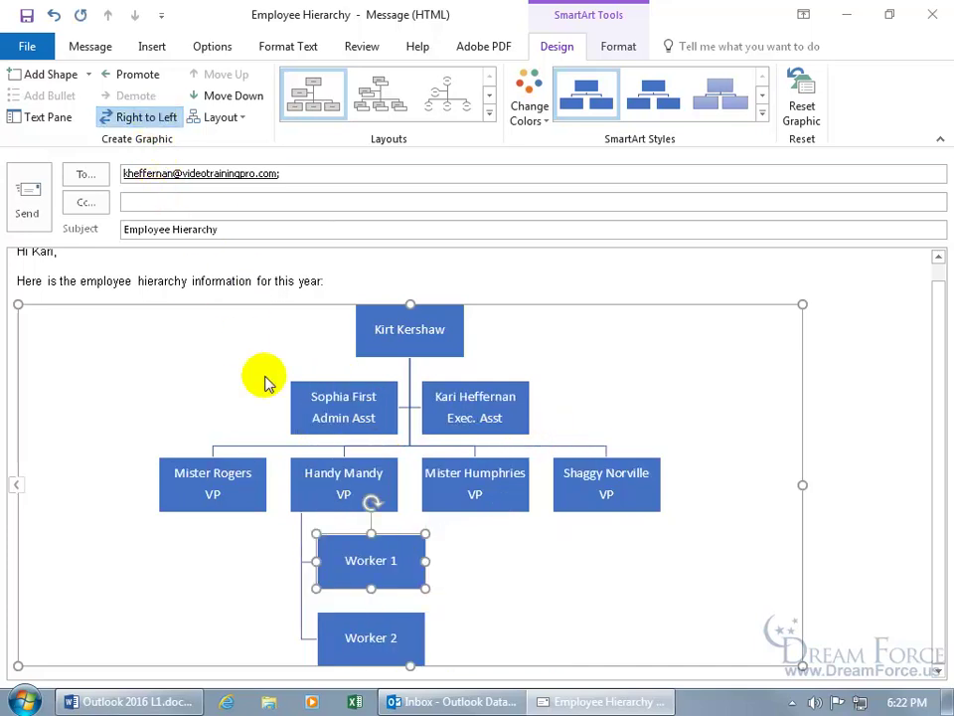
pyautogui.click(144, 116)
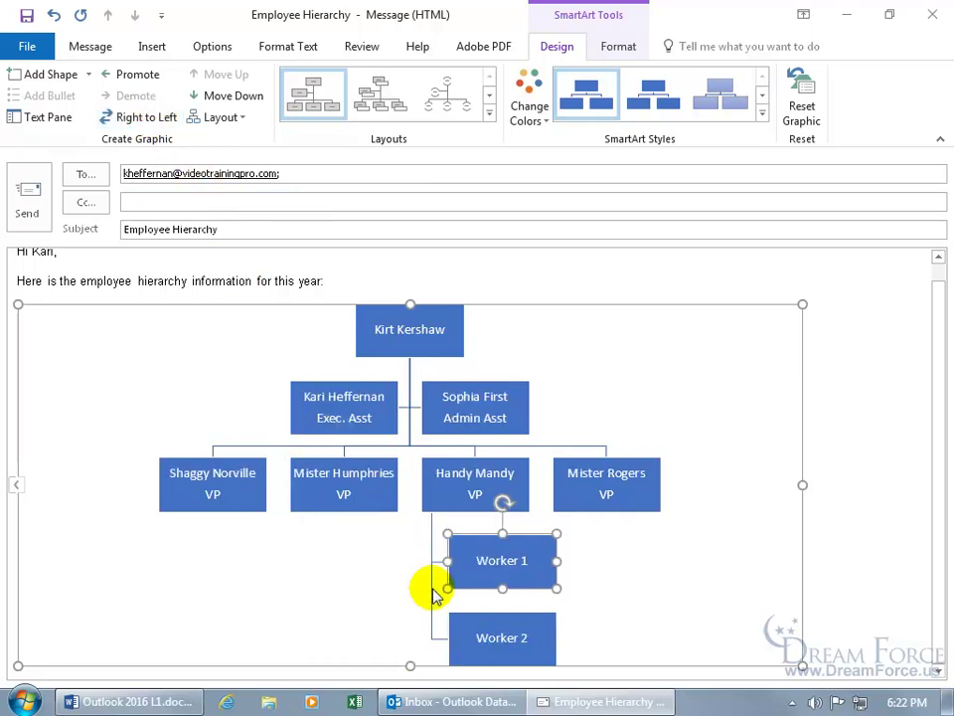
pyautogui.click(323, 459)
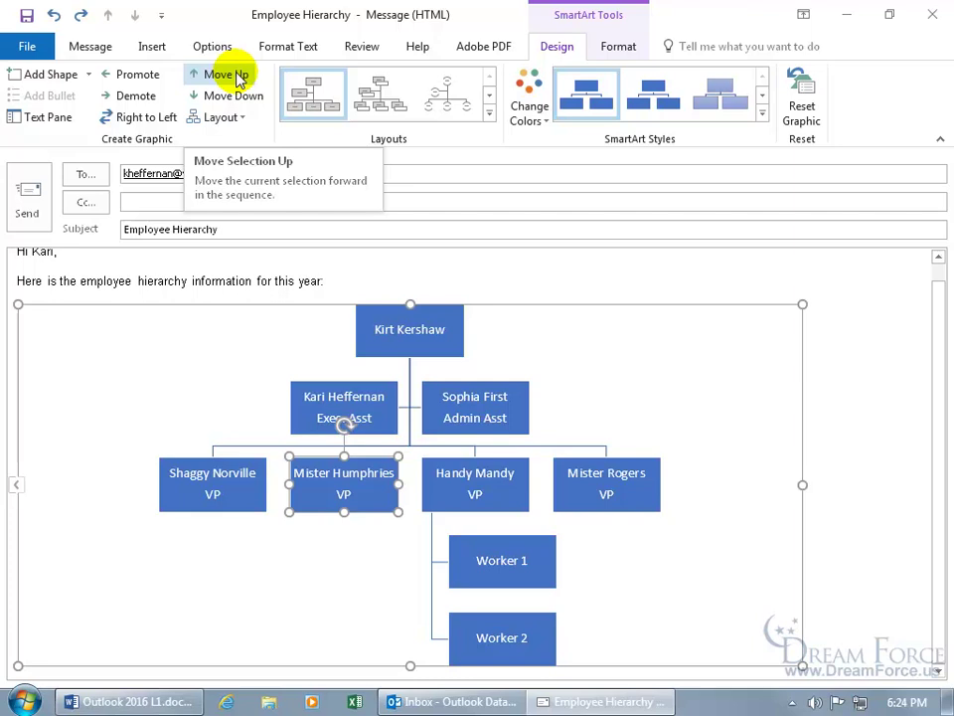
# Move the middle and right VPs ahead of the first VP in the row
pyautogui.click(228, 76)
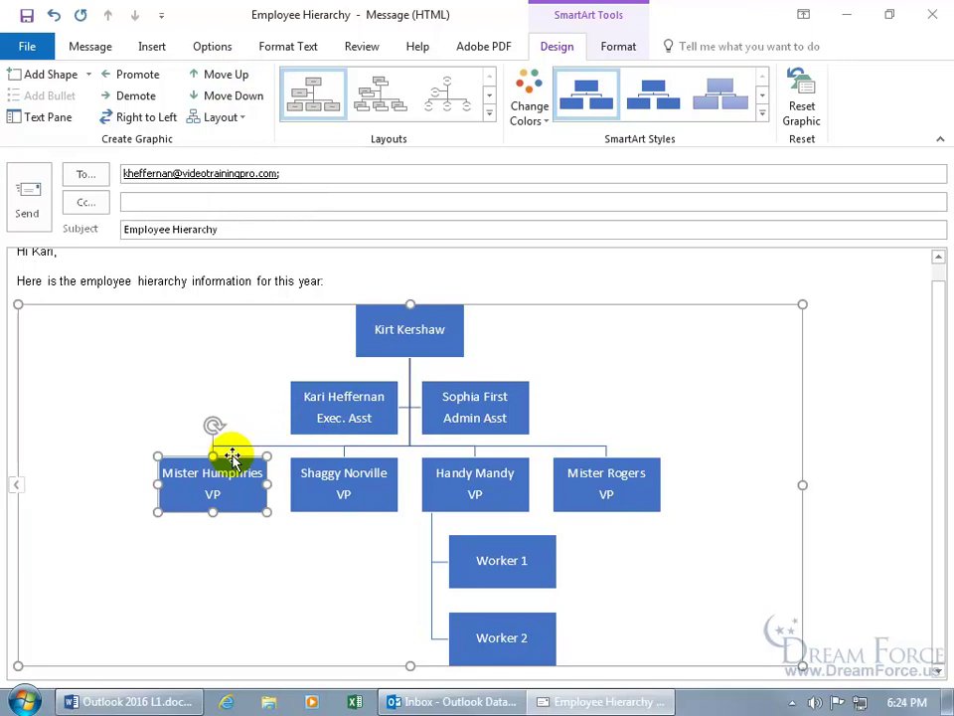
pyautogui.click(523, 461)
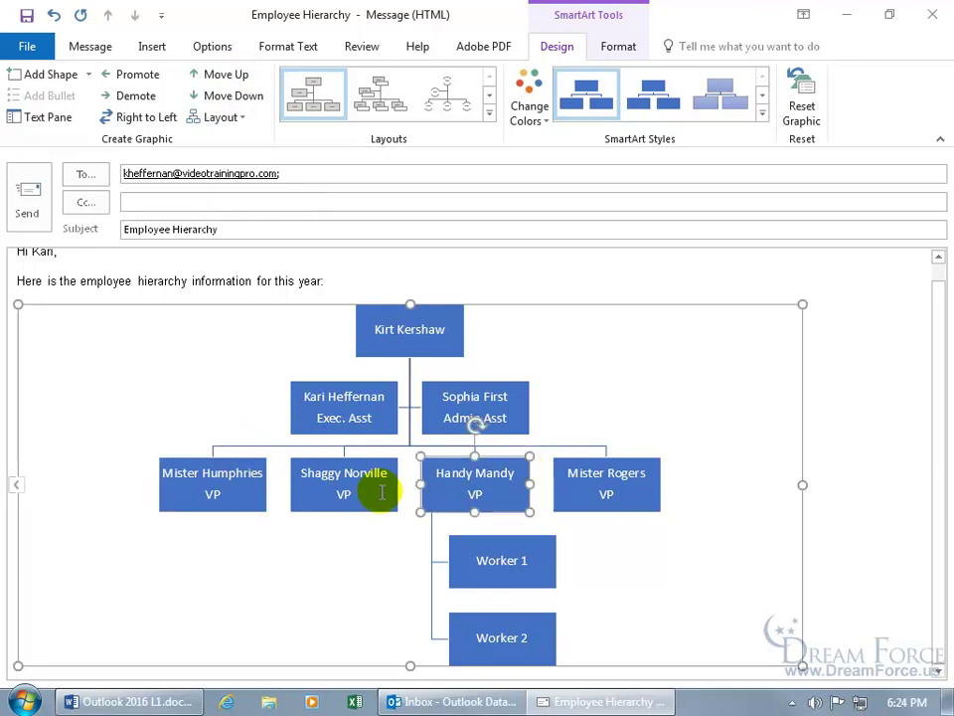
pyautogui.click(213, 76)
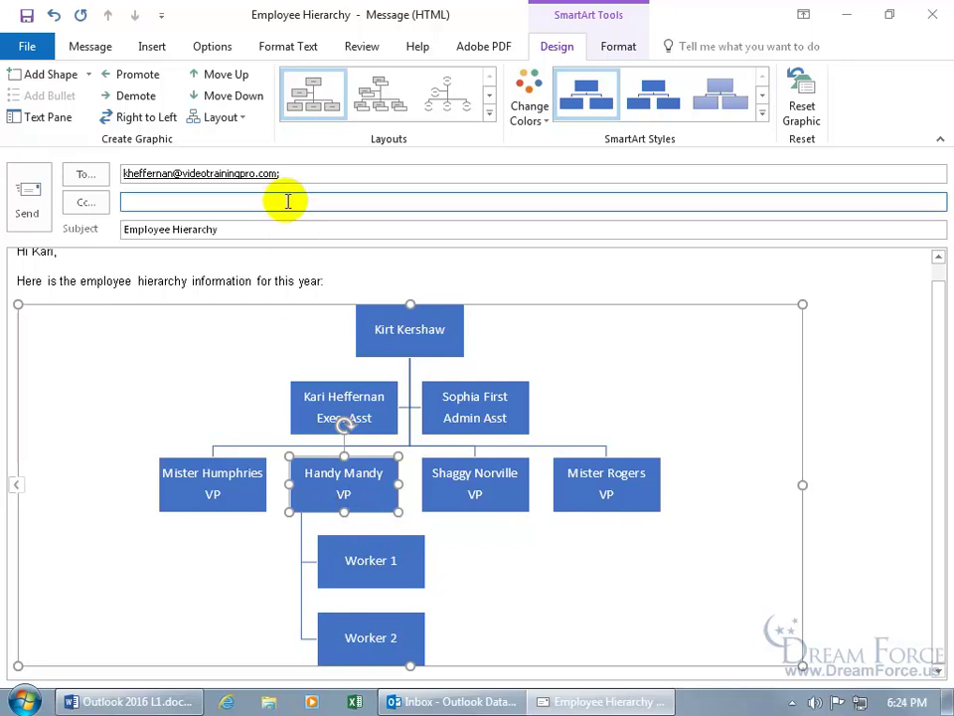
pyautogui.click(243, 120)
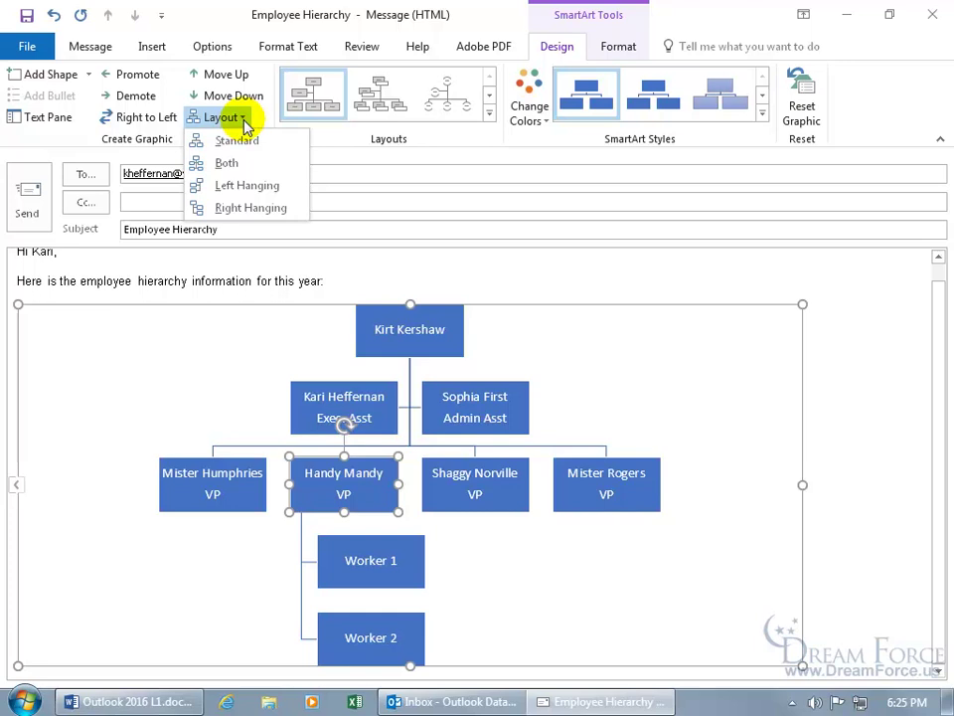
# Apply Left Hanging to the workers' branch, leaving the overall chart layout unchanged
pyautogui.click(256, 186)
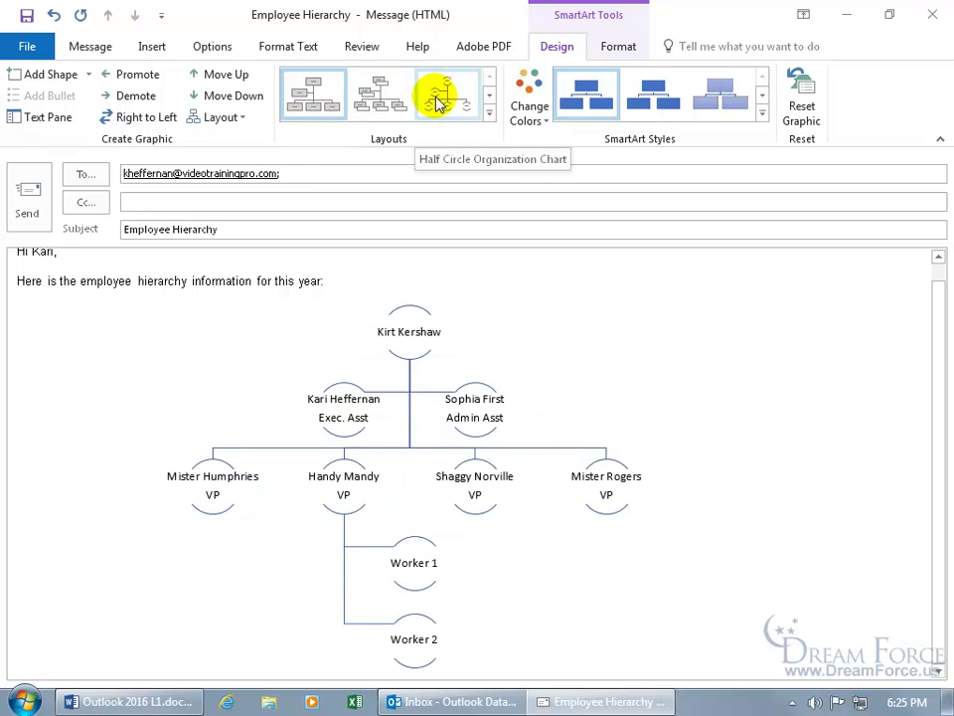
pyautogui.click(489, 113)
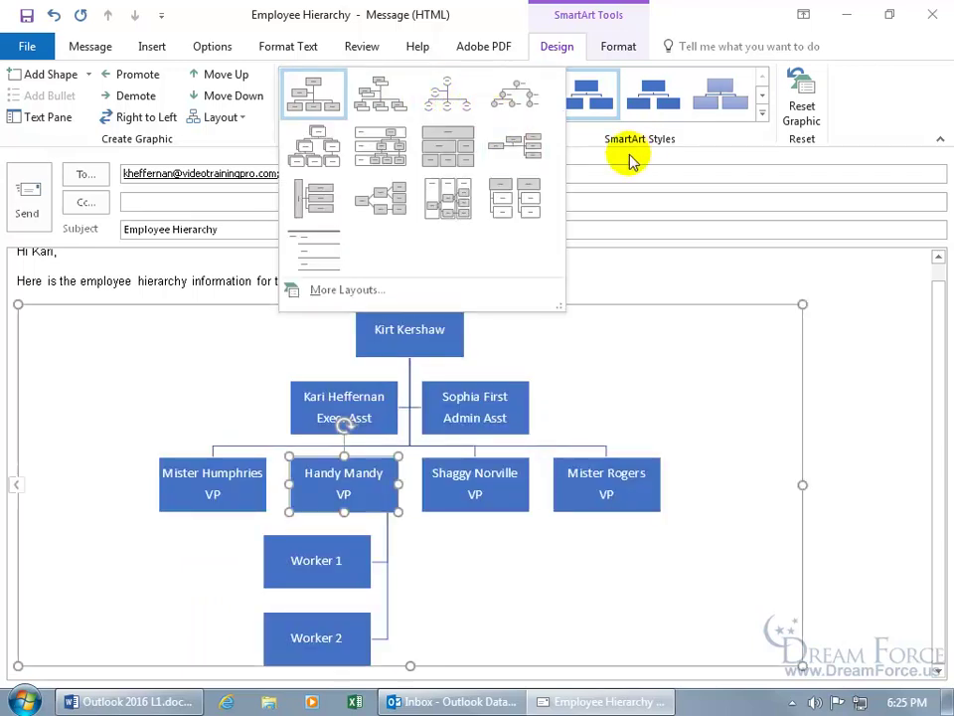
pyautogui.click(618, 156)
pyautogui.click(542, 115)
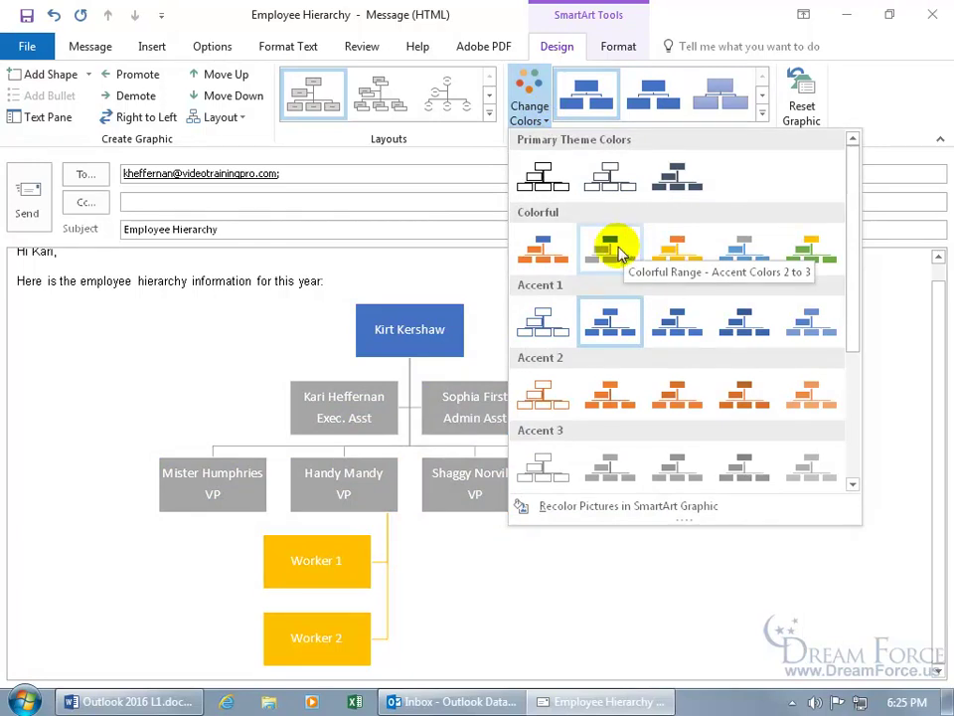
pyautogui.click(617, 253)
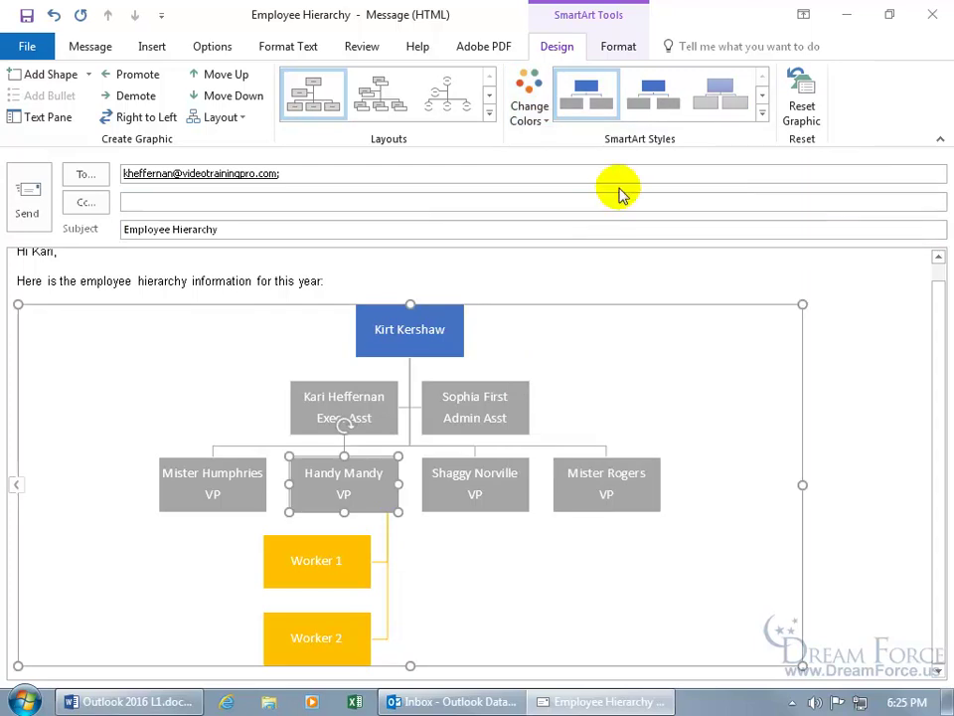
pyautogui.click(764, 117)
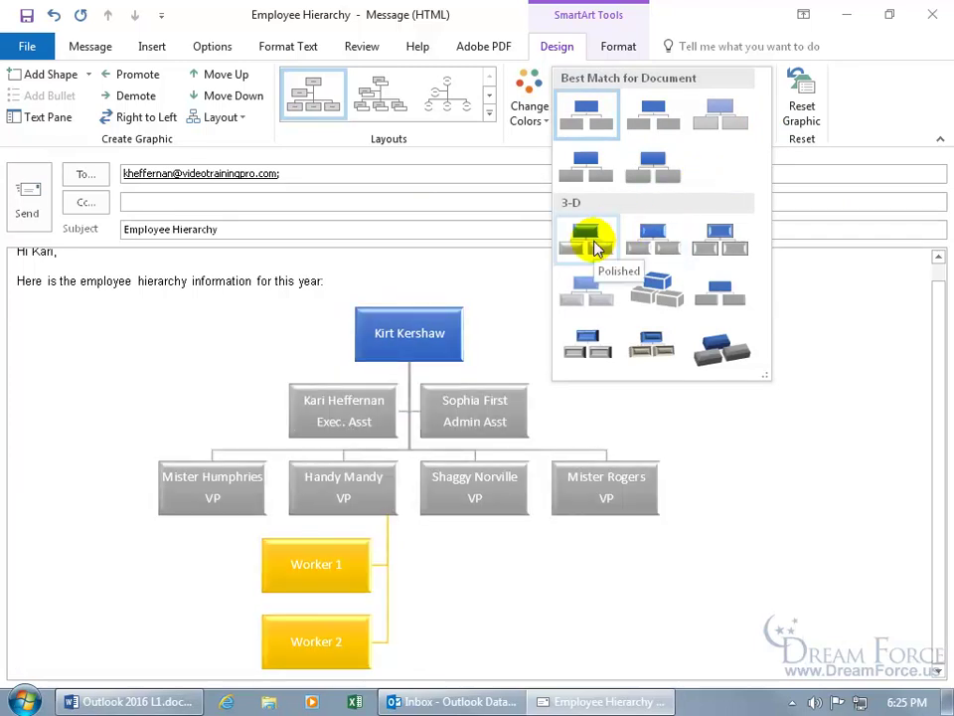
pyautogui.click(595, 246)
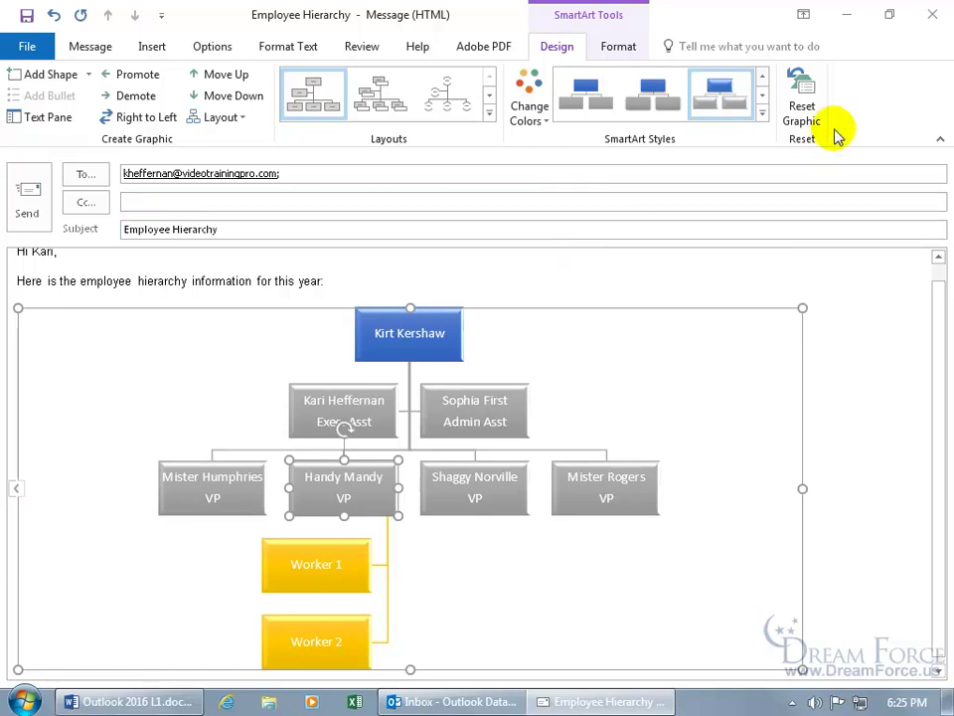
pyautogui.click(811, 104)
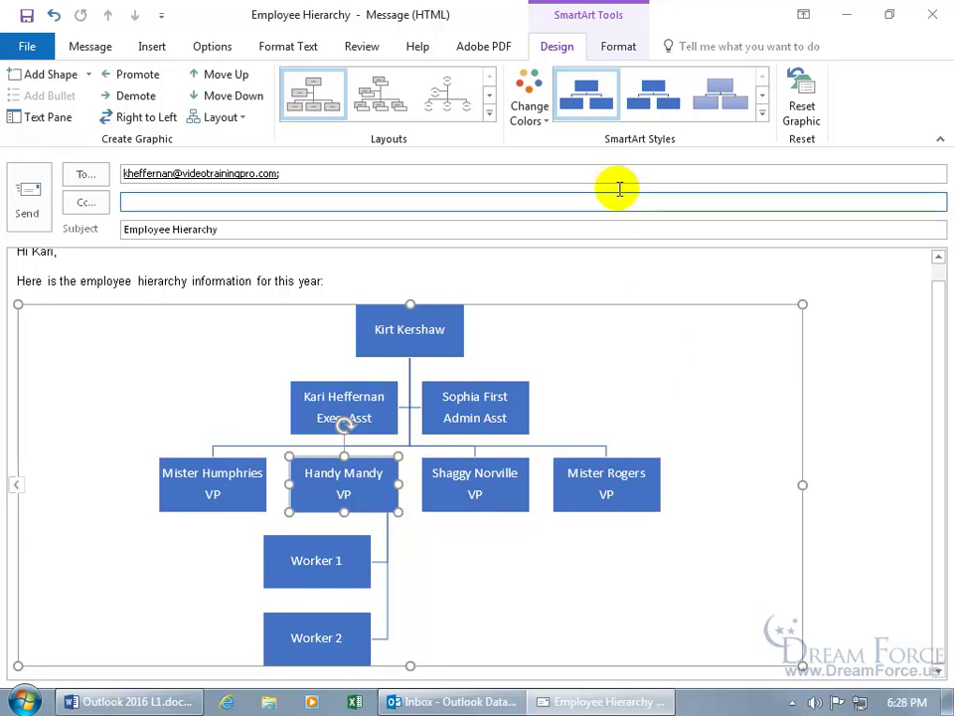
# Look at the SmartArt Format options, then go back to editing the message body
pyautogui.click(622, 50)
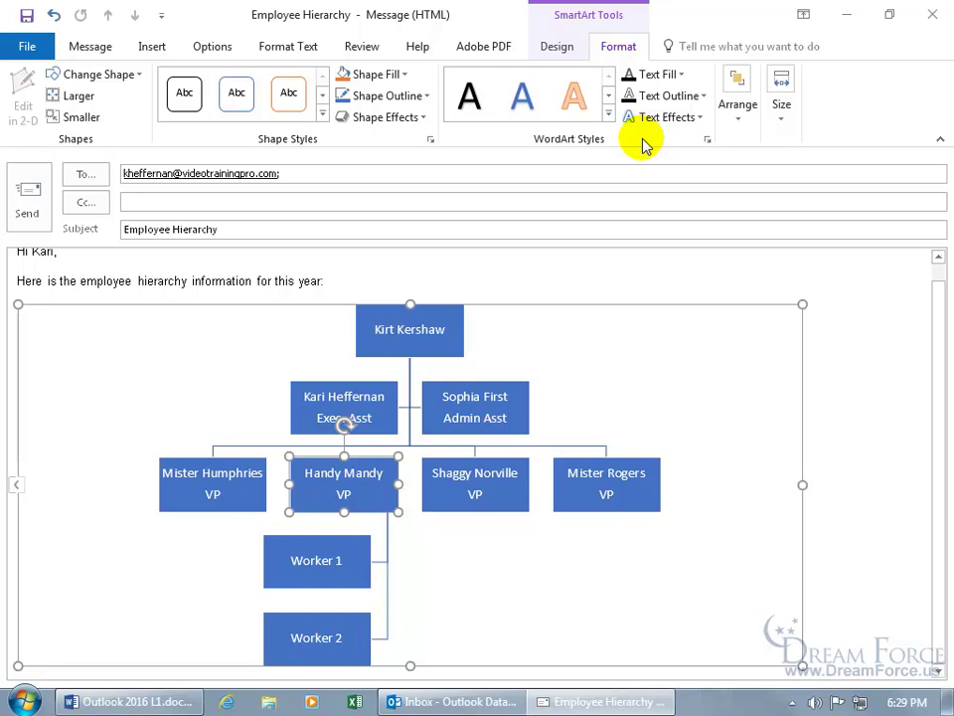
pyautogui.click(362, 267)
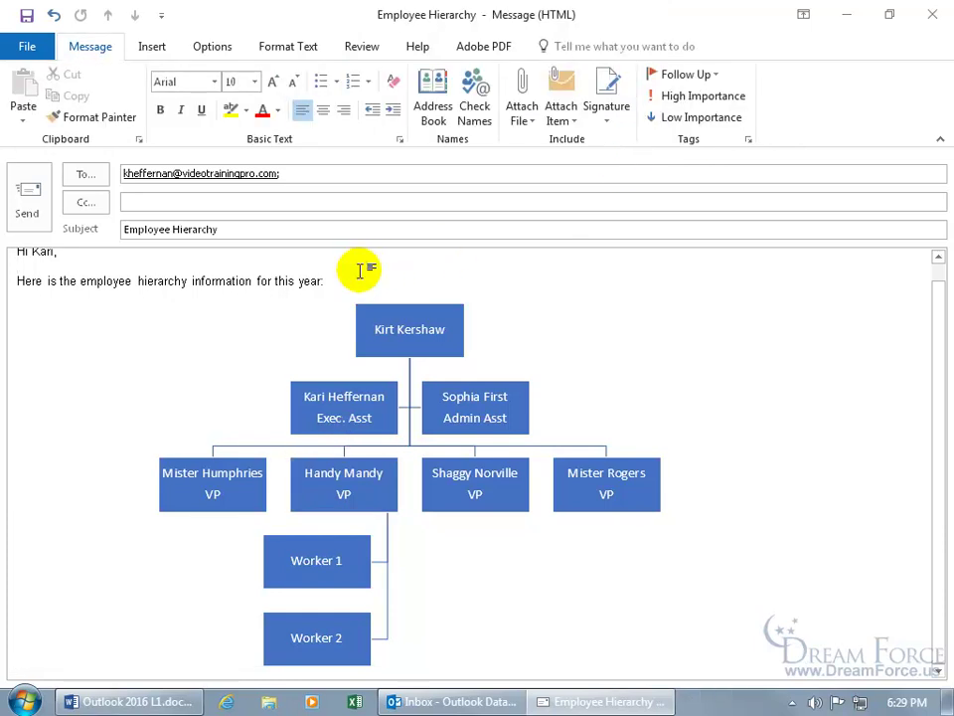